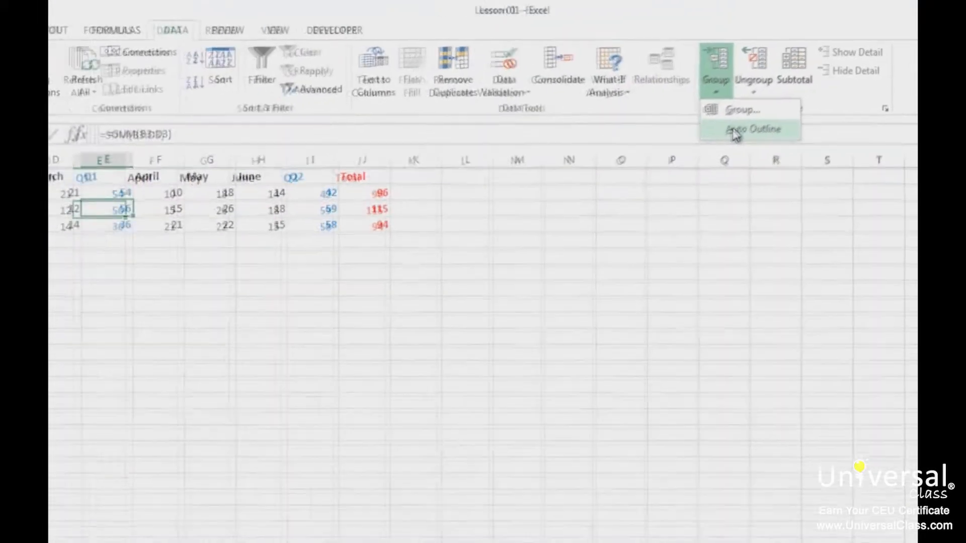
# - Auto Outline the sales sheet so Jan–March and April–June group under Q1, Q2 and Total
pyautogui.click(736, 133)
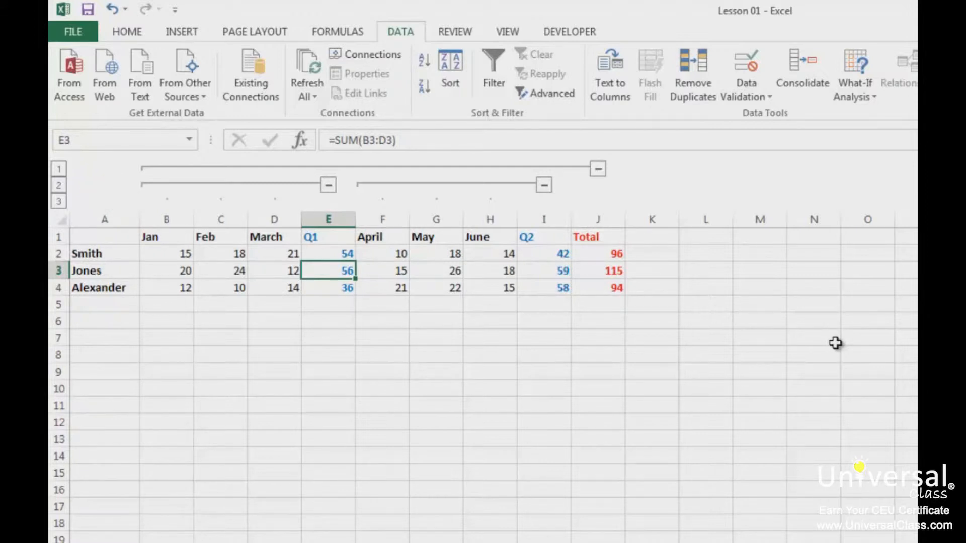
# - Step the outline through levels 1, 2 and 3 to show Total, then quarters, then every month
pyautogui.click(59, 169)
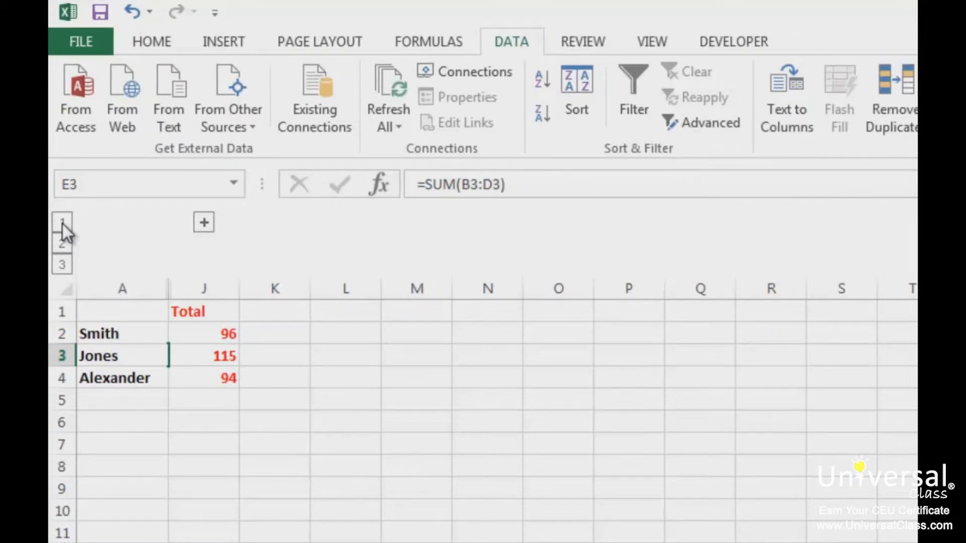
pyautogui.click(69, 246)
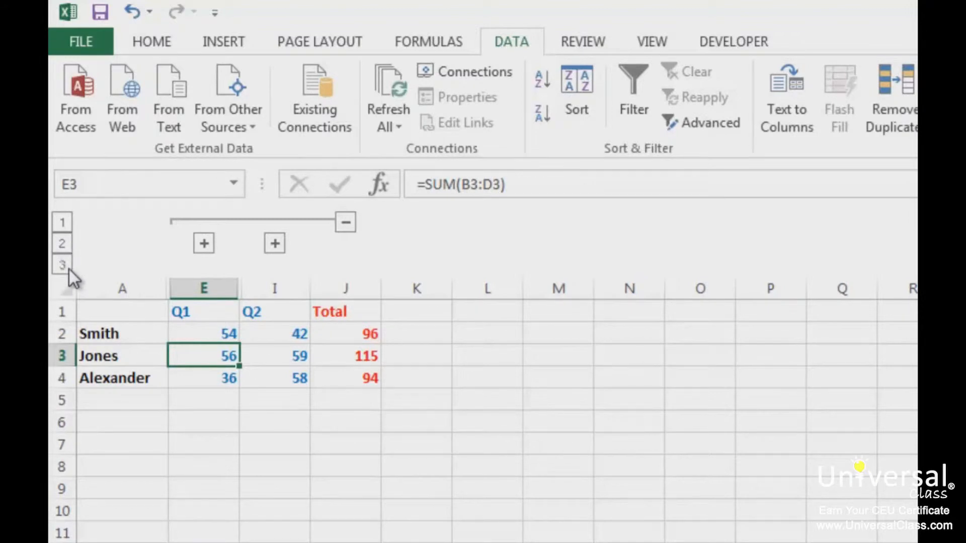
pyautogui.click(68, 269)
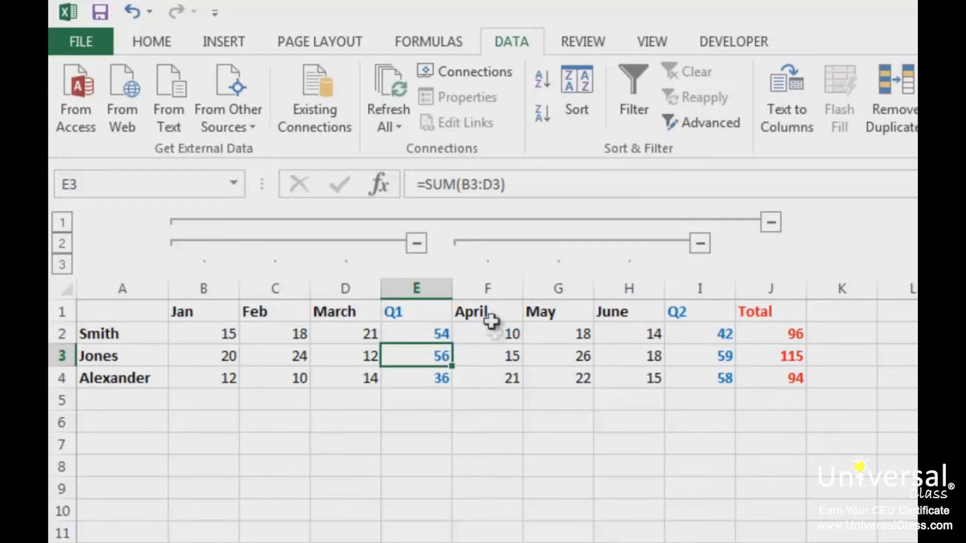
# - Collapse and expand Q1's months with the group buttons, finishing with only Q1, Q2 and Total shown
pyautogui.click(417, 245)
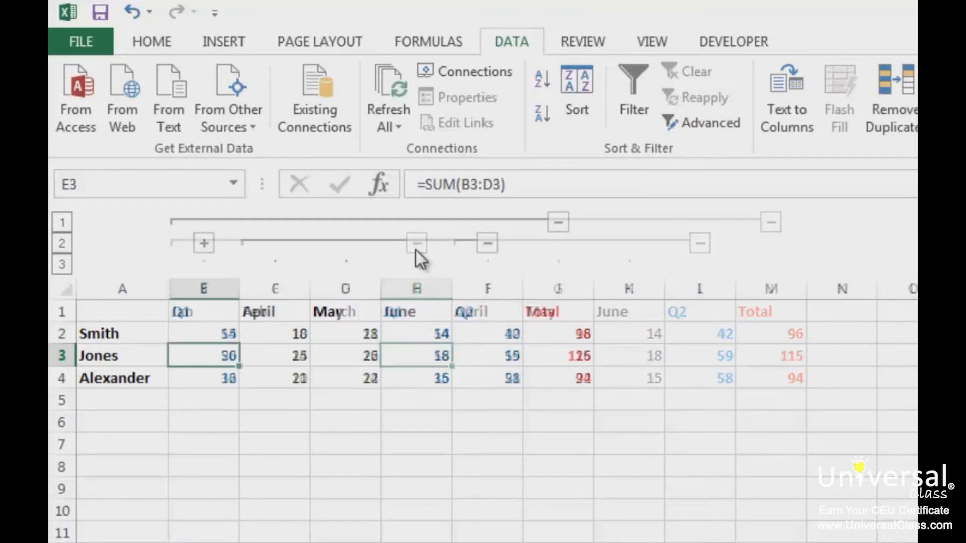
pyautogui.click(205, 245)
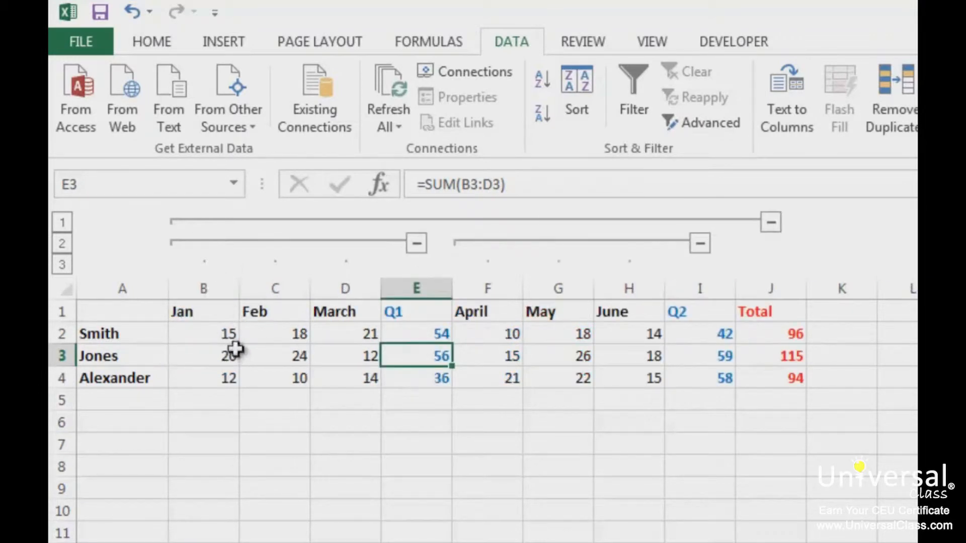
pyautogui.click(62, 245)
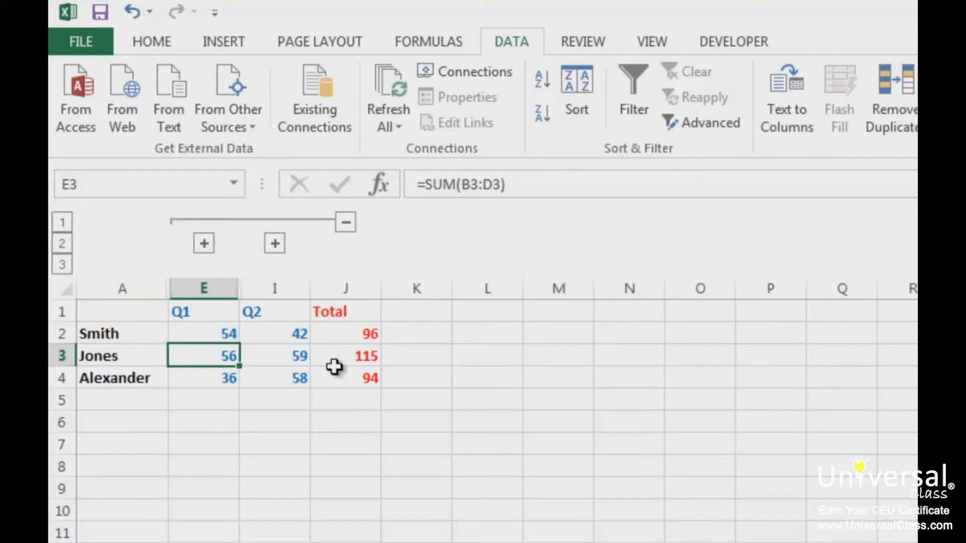
pyautogui.click(204, 244)
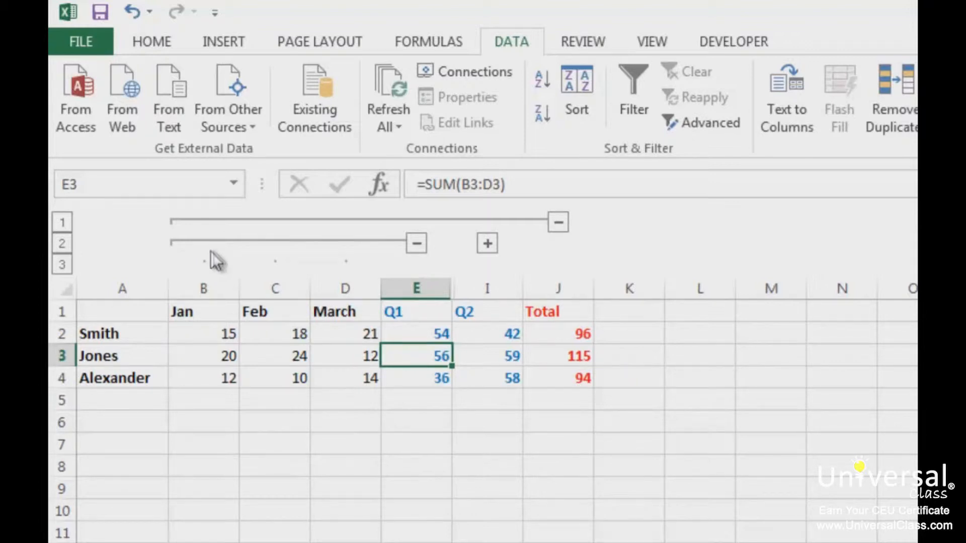
pyautogui.click(422, 245)
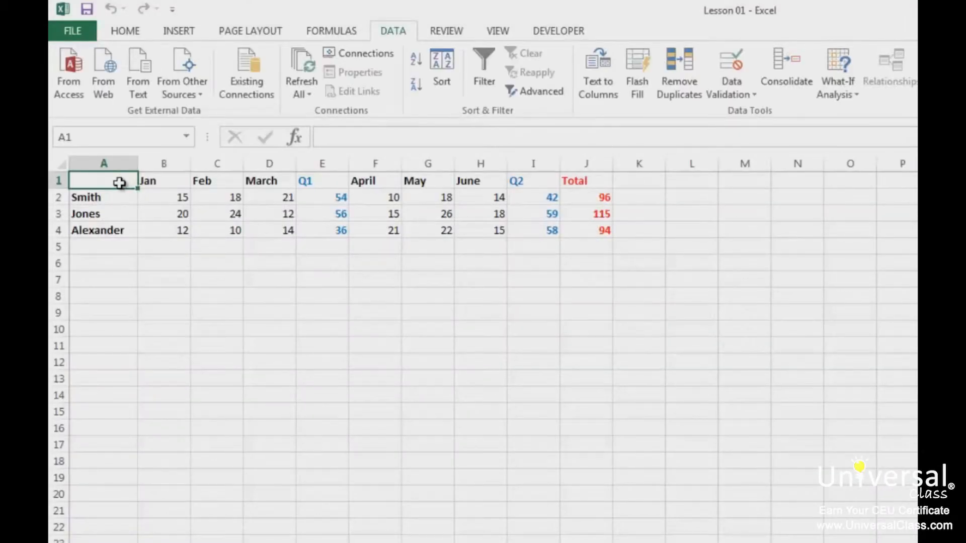
# - Group columns B through D (Jan, Feb, March) with Data > Group
pyautogui.moveTo(164, 164); pyautogui.dragTo(262, 161)
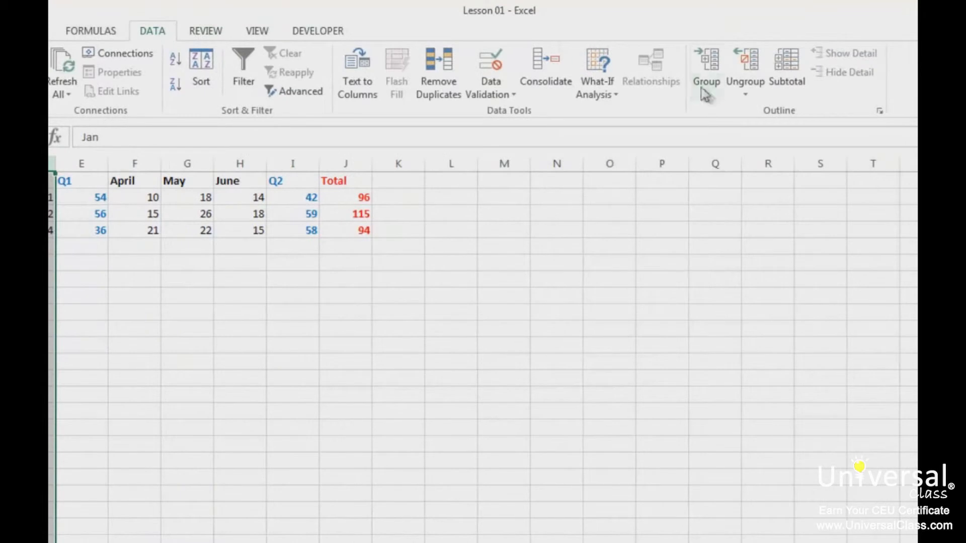
pyautogui.click(706, 91)
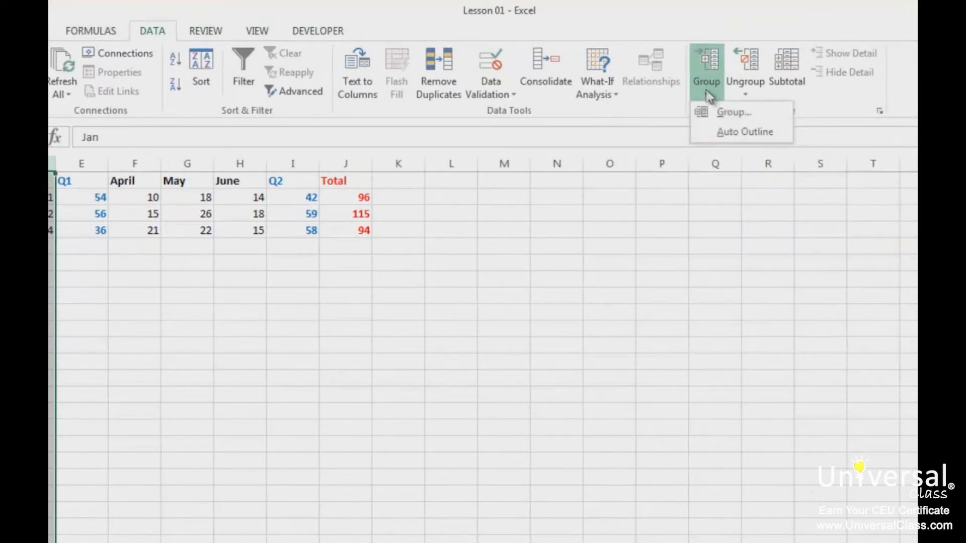
pyautogui.click(760, 114)
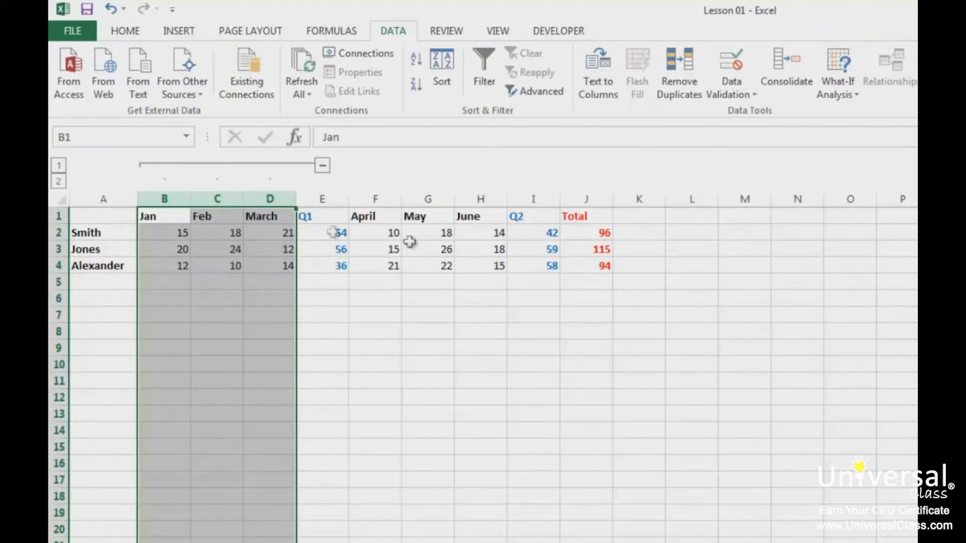
# - Collapse and expand the Jan–March group and outline levels 1 and 2, then show the File Info page
pyautogui.click(324, 171)
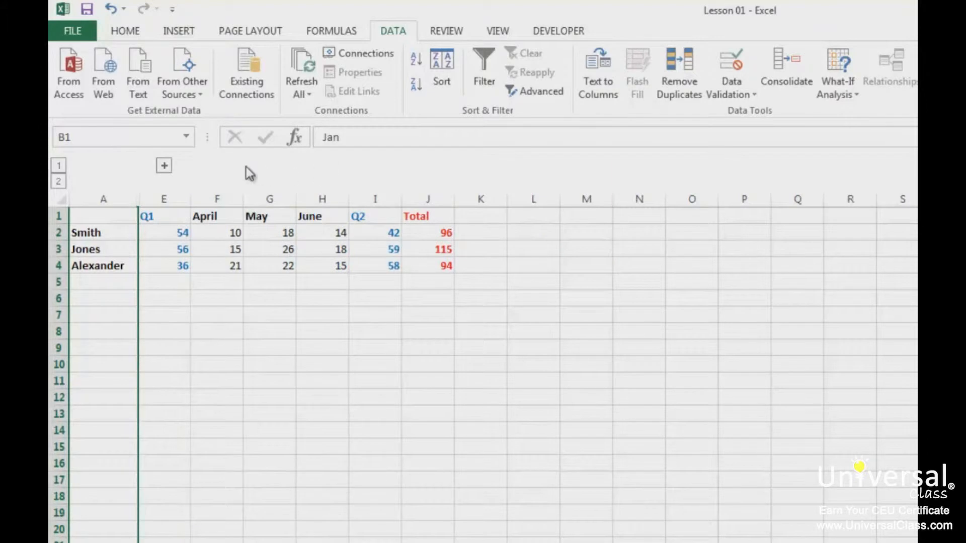
pyautogui.click(163, 171)
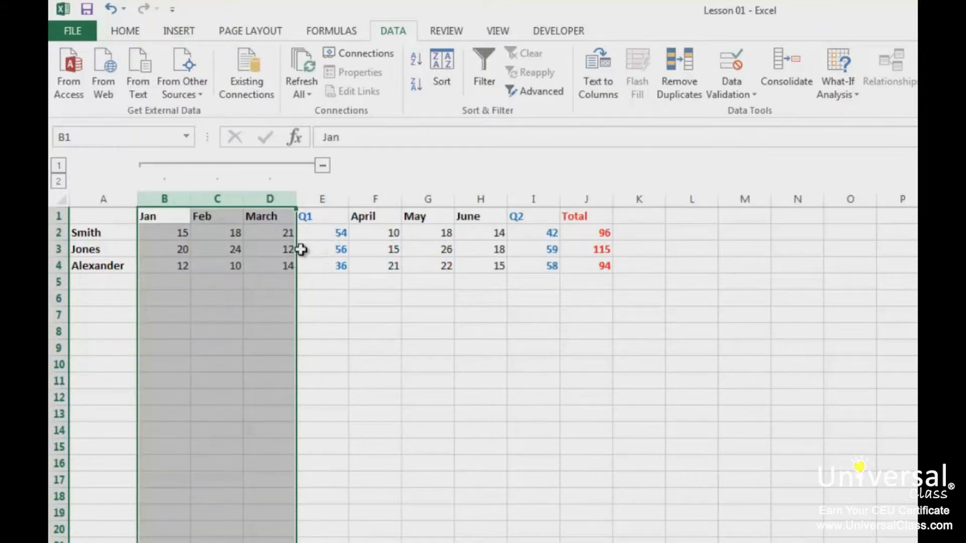
pyautogui.click(63, 169)
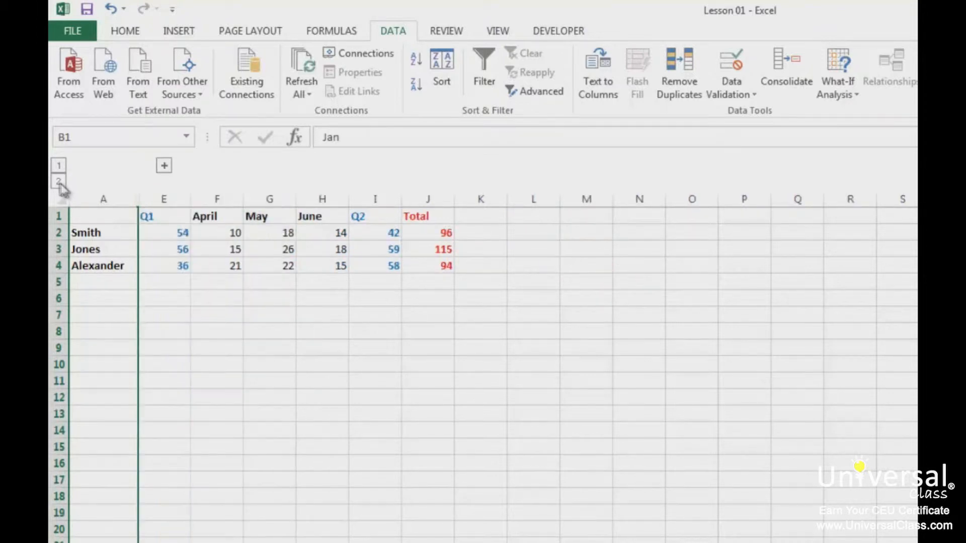
pyautogui.click(59, 183)
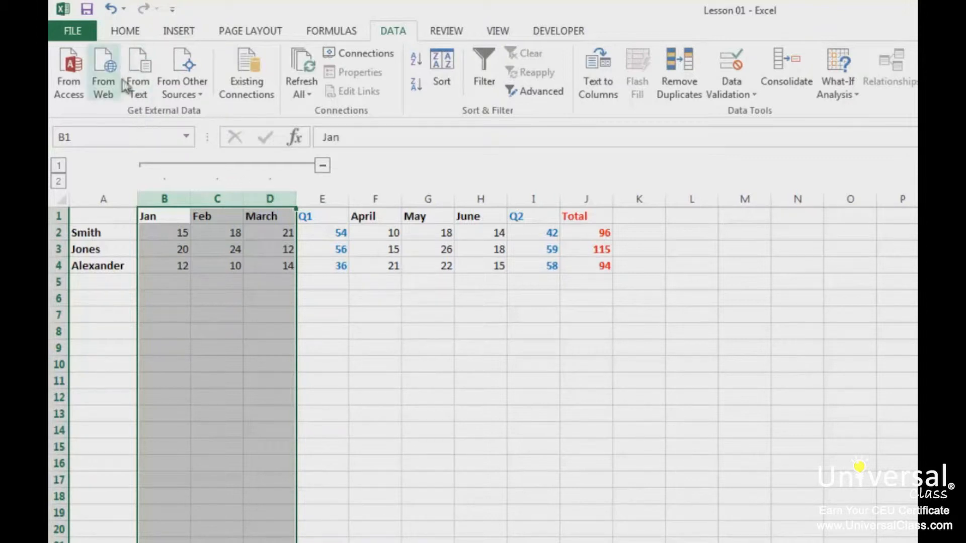
pyautogui.click(85, 34)
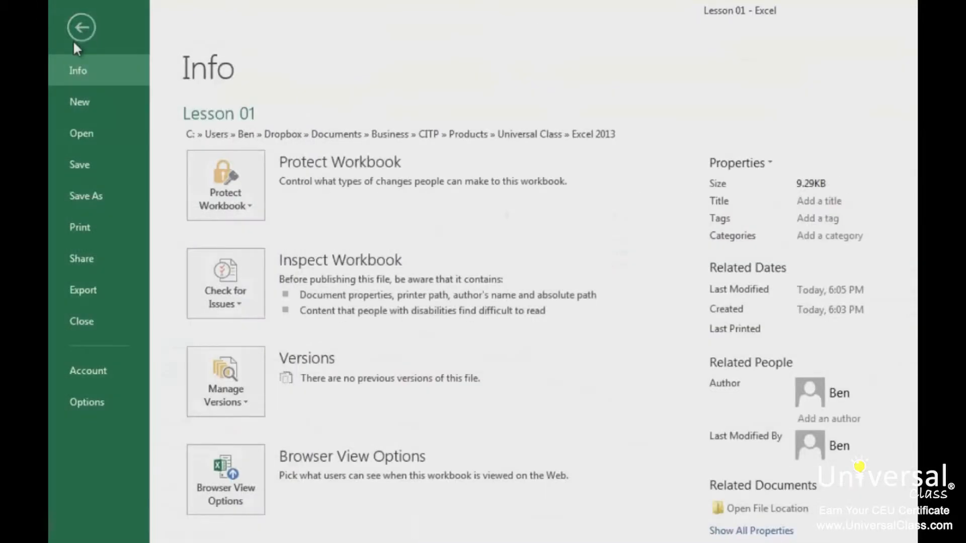
# - Turn off 'Show outline symbols if an outline is applied' in Excel's Advanced options
pyautogui.click(107, 401)
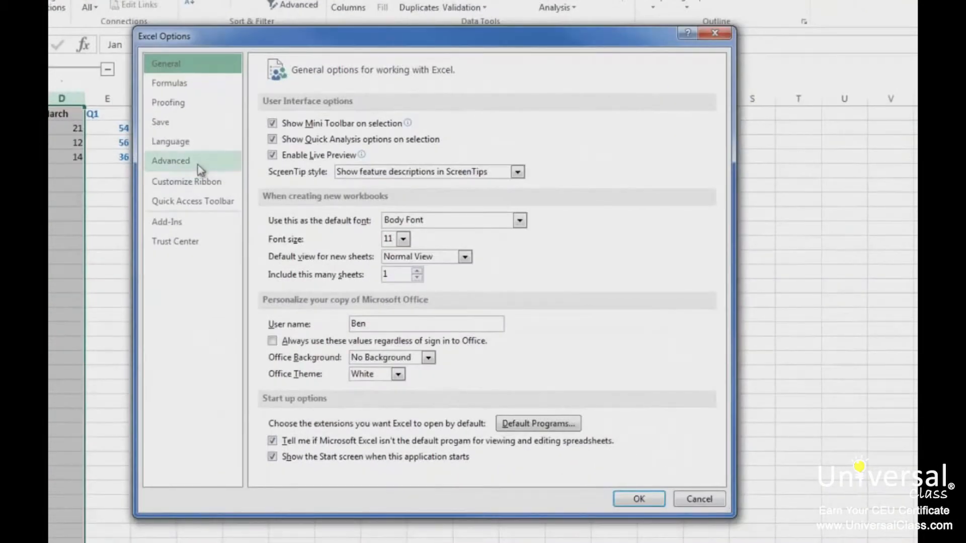
pyautogui.click(385, 256)
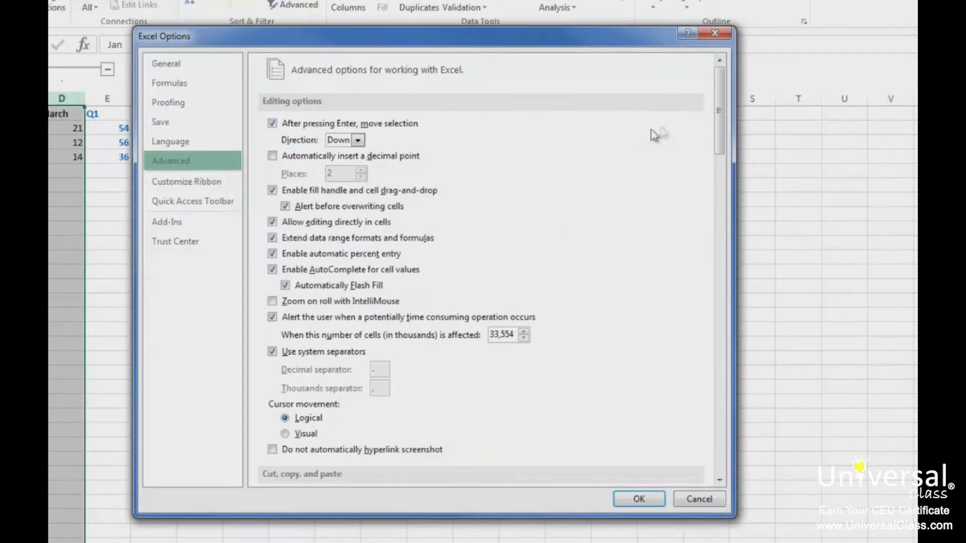
pyautogui.moveTo(721, 104); pyautogui.dragTo(750, 287)
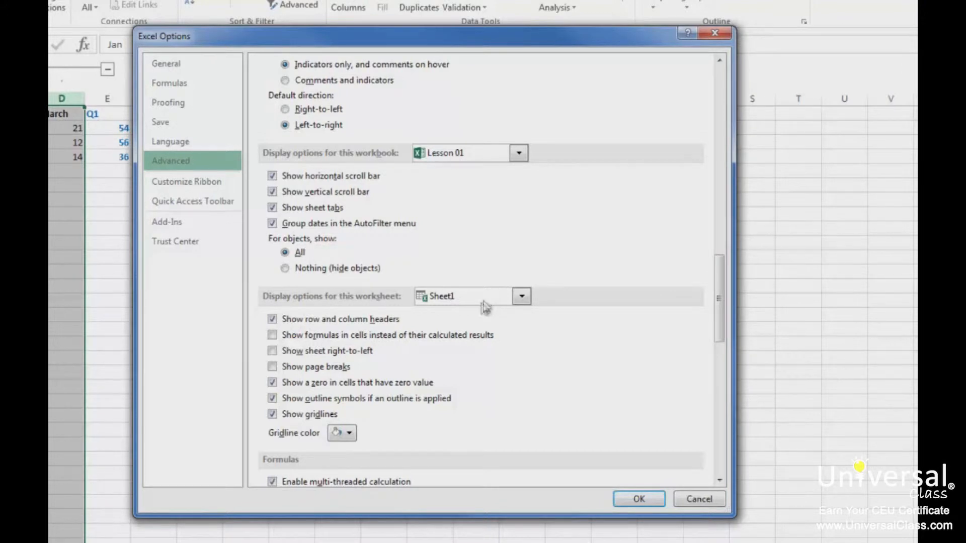
pyautogui.click(408, 401)
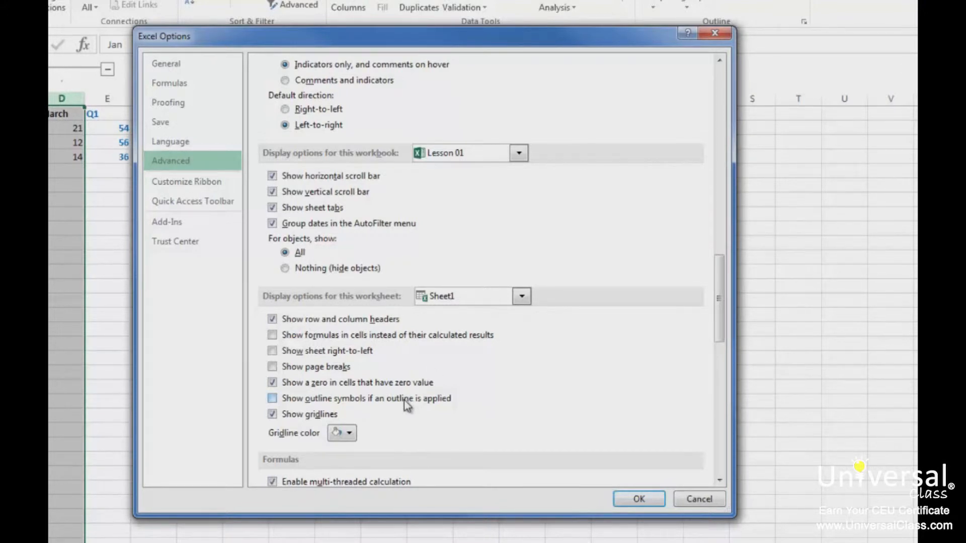
pyautogui.click(637, 504)
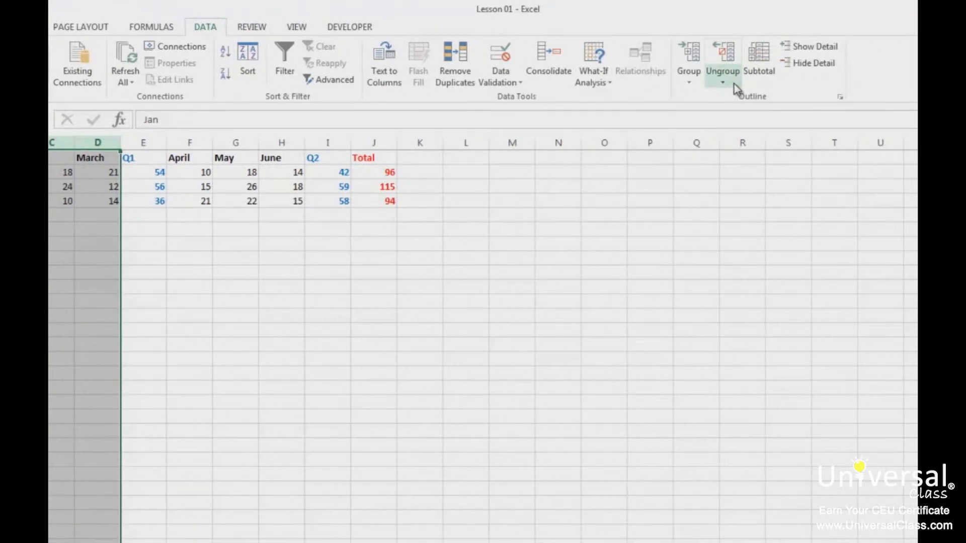
# - Remove the column outline with Ungroup > Clear Outline
pyautogui.click(759, 80)
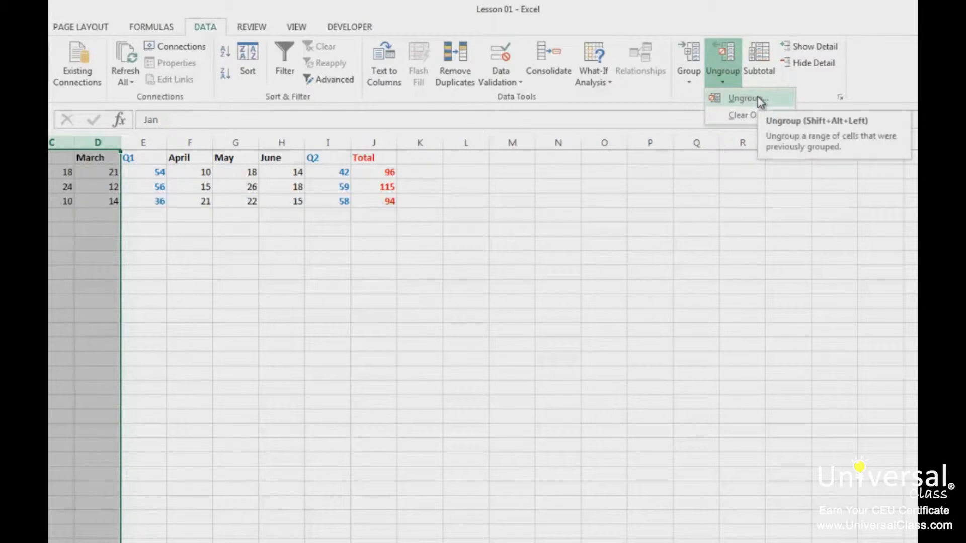
pyautogui.click(765, 115)
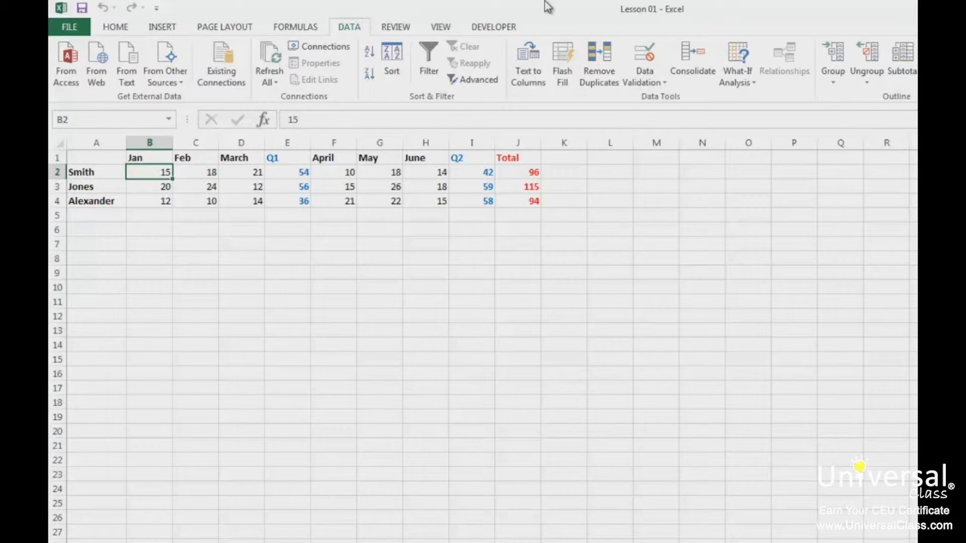
# - Insert a column before Q1 headed 'Carryovers' and autofit it to the heading
pyautogui.click(287, 143)
pyautogui.rightClick(288, 143)
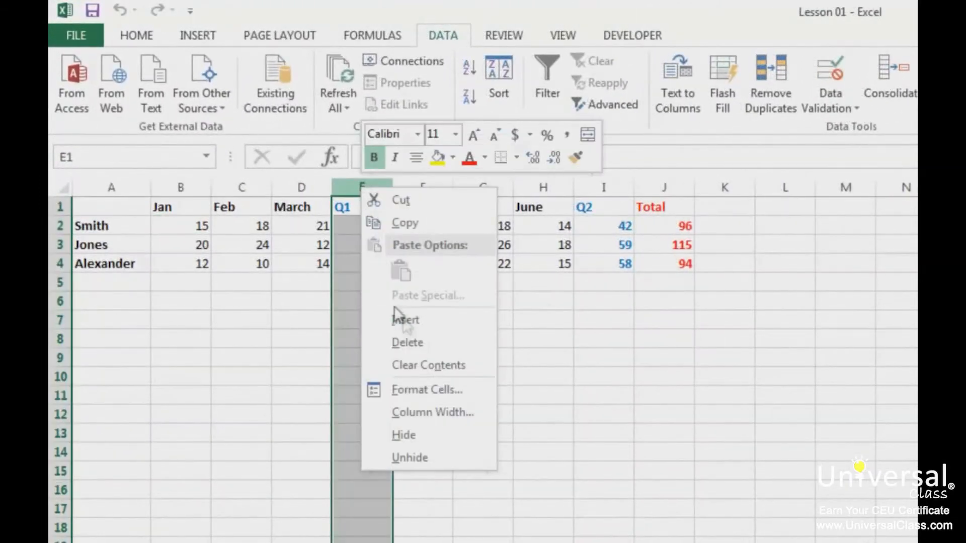
pyautogui.click(402, 320)
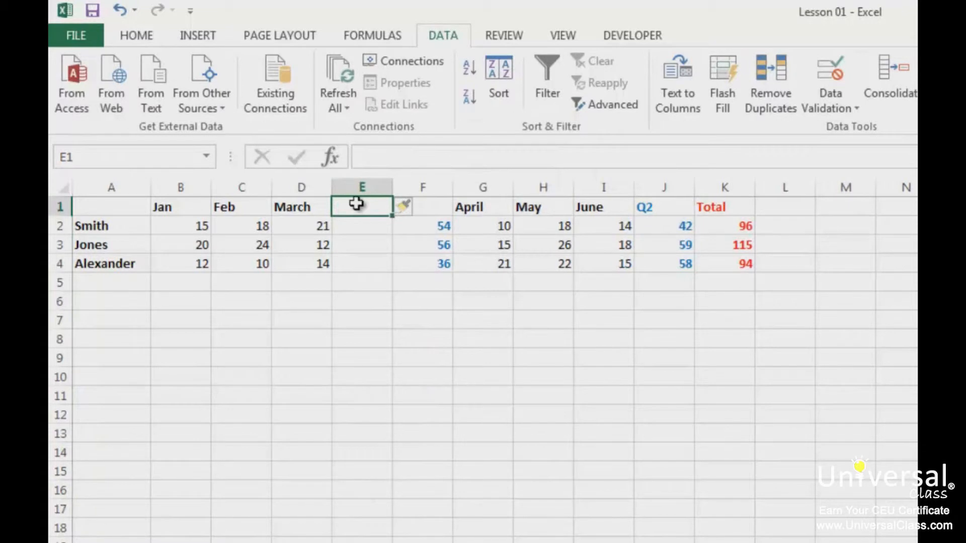
pyautogui.write('Carryovers')
pyautogui.press('Return')
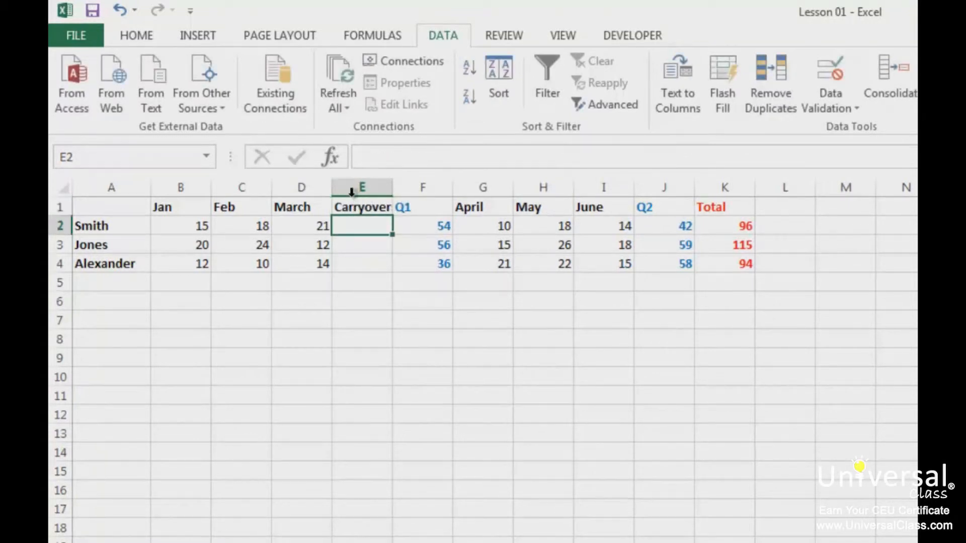
pyautogui.doubleClick(392, 188)
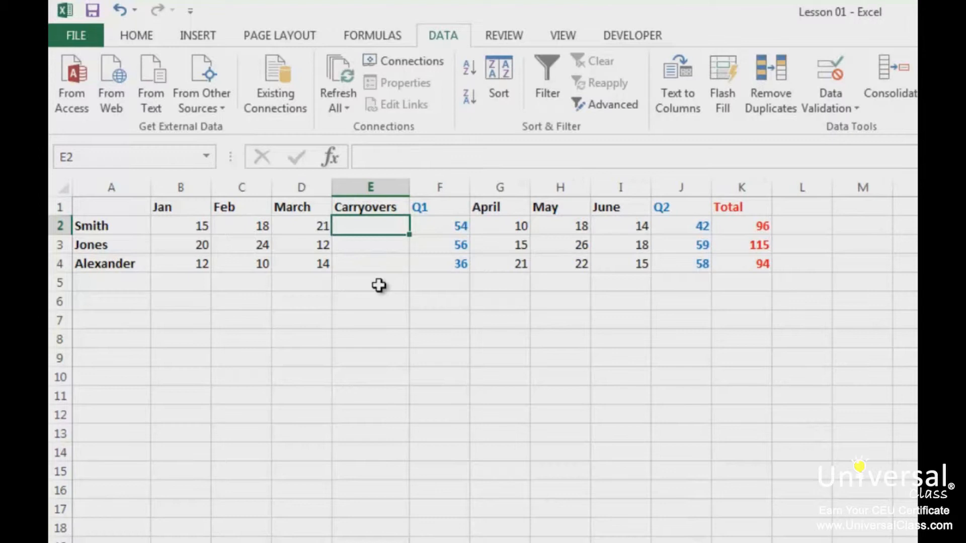
# - Enter the carryover values 25, 11 and 13 below the Carryovers heading
pyautogui.press('Return')
pyautogui.write('11')
pyautogui.press('Return')
pyautogui.write('13')
pyautogui.press('Return')
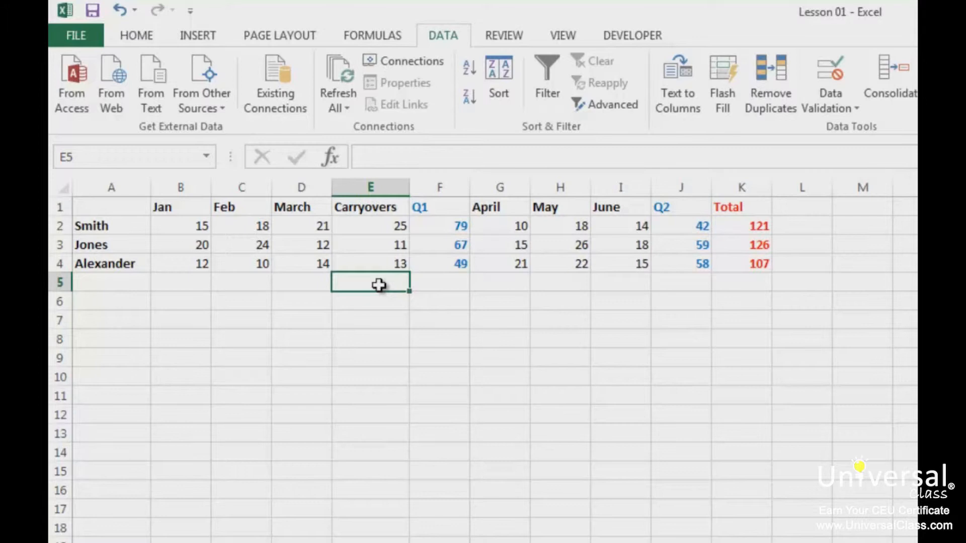
pyautogui.moveTo(191, 188); pyautogui.dragTo(321, 187)
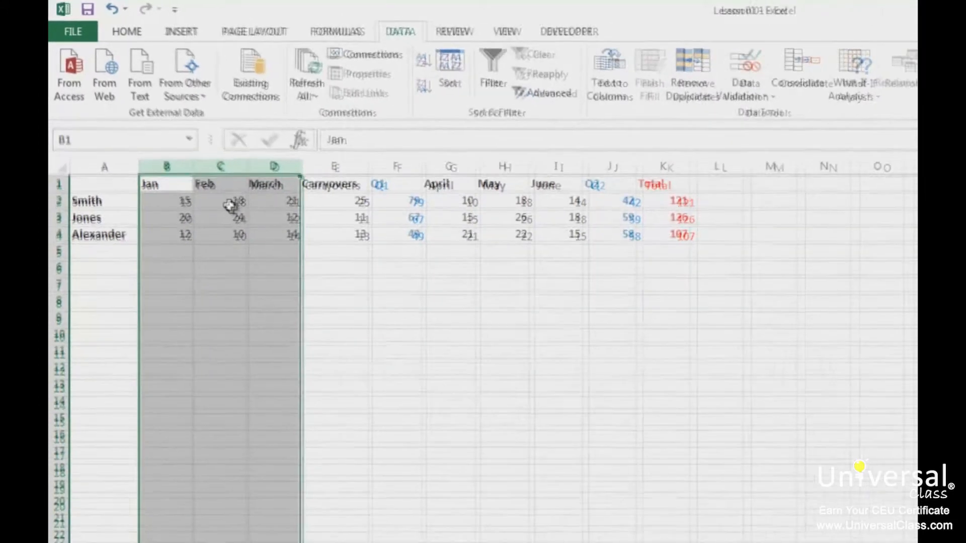
# - Group the Jan–March columns and check the group collapses and expands
pyautogui.click(762, 50)
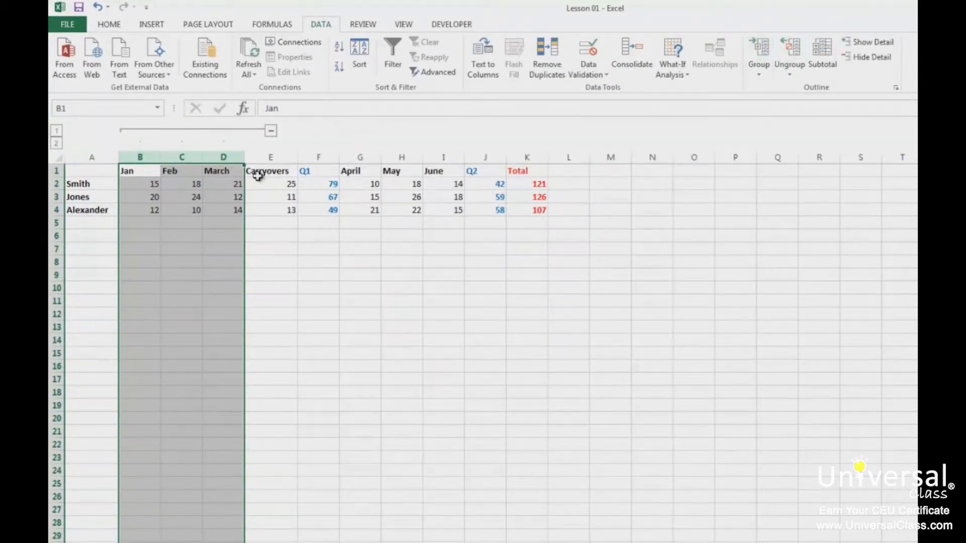
pyautogui.click(272, 131)
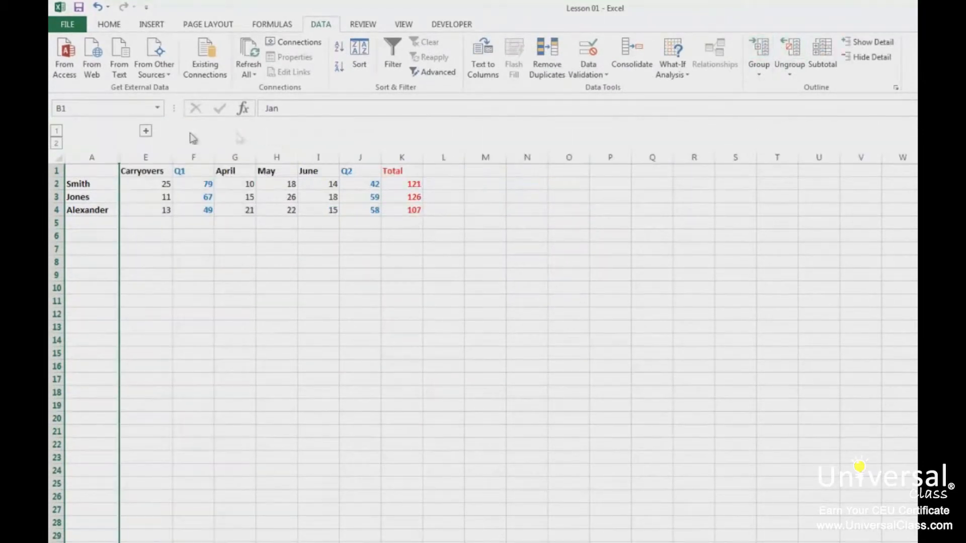
pyautogui.click(149, 133)
pyautogui.click(252, 201)
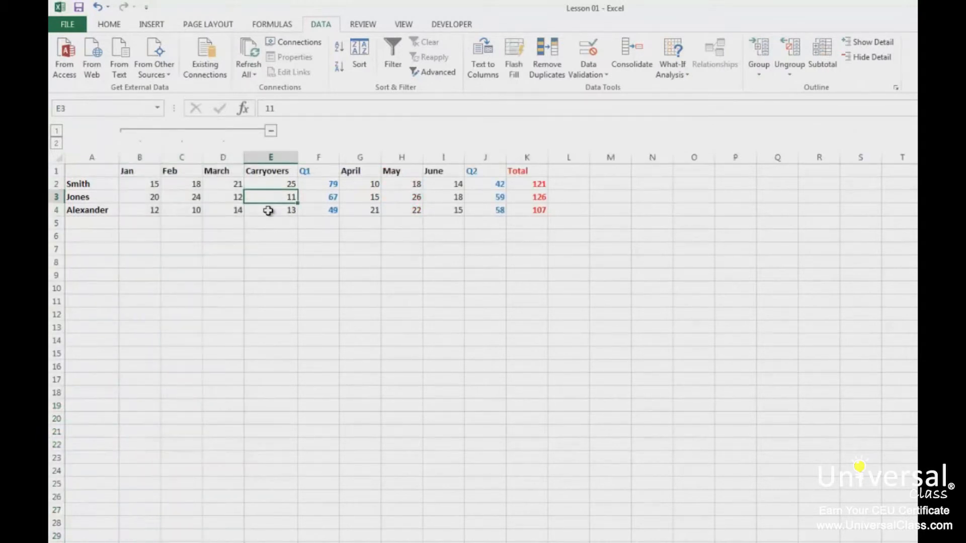
# - Extend the group to include the Carryovers column and test collapsing and expanding it
pyautogui.click(272, 151)
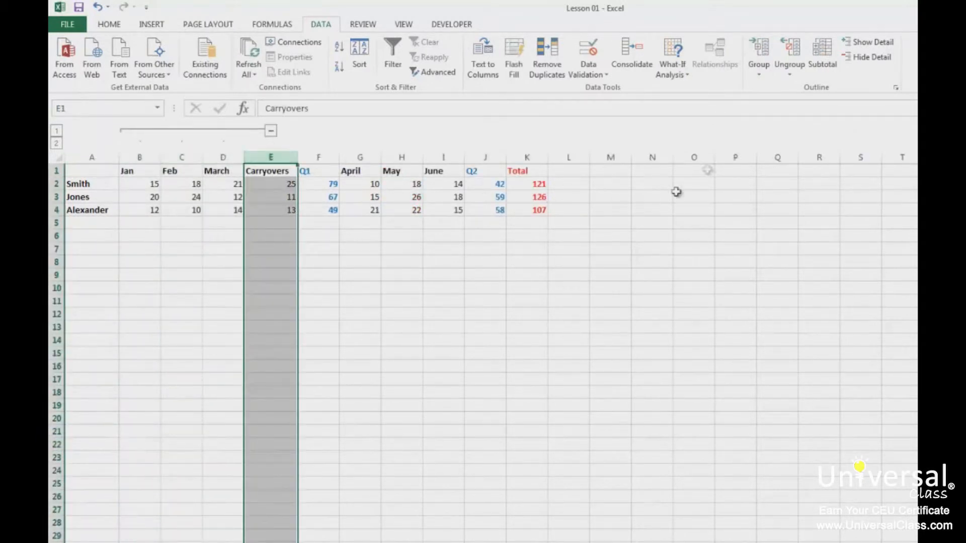
pyautogui.click(766, 52)
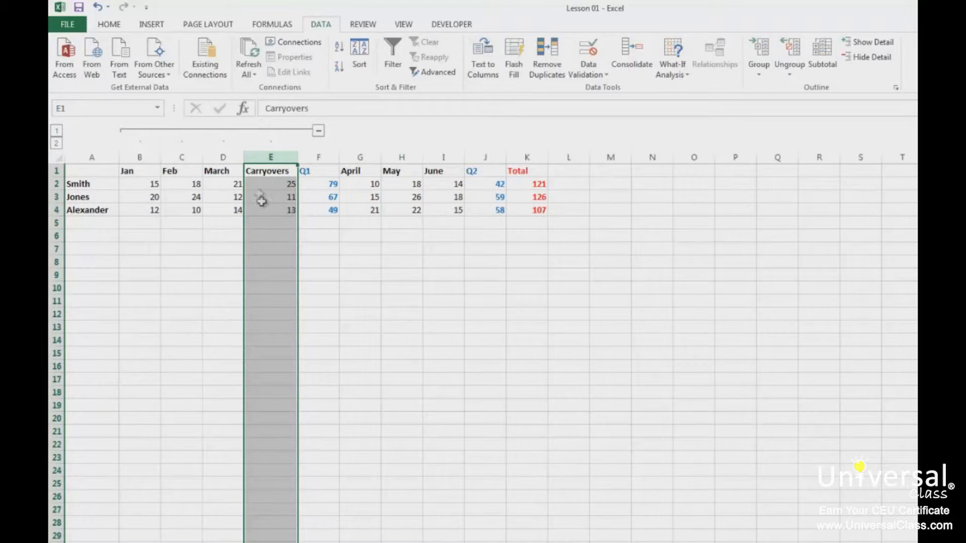
pyautogui.click(319, 133)
pyautogui.click(139, 131)
pyautogui.click(197, 185)
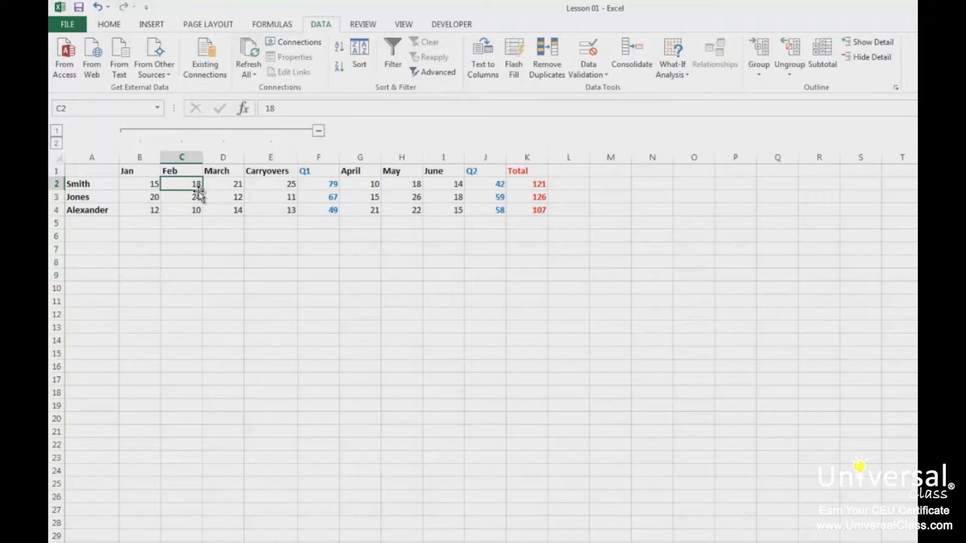
pyautogui.click(270, 157)
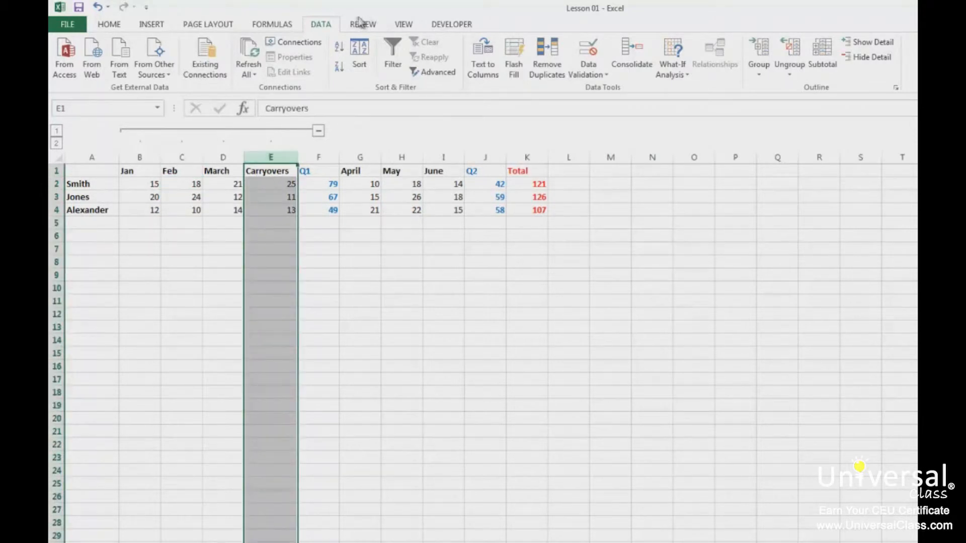
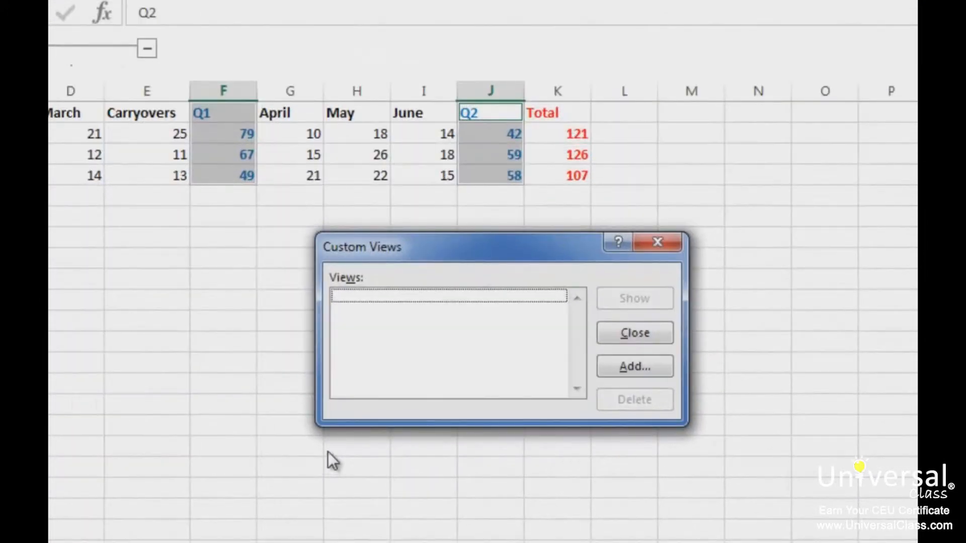
# - Add a custom view named 'Example View' with Print settings unchecked
pyautogui.click(642, 375)
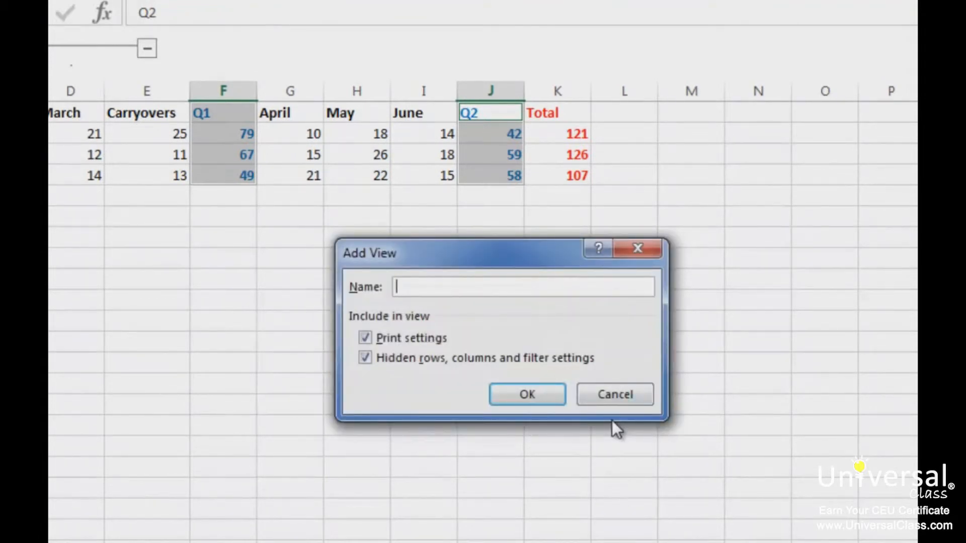
pyautogui.write('Example VIew')
pyautogui.press('BackSpace')
pyautogui.press('BackSpace')
pyautogui.press('BackSpace')
pyautogui.write('iew')
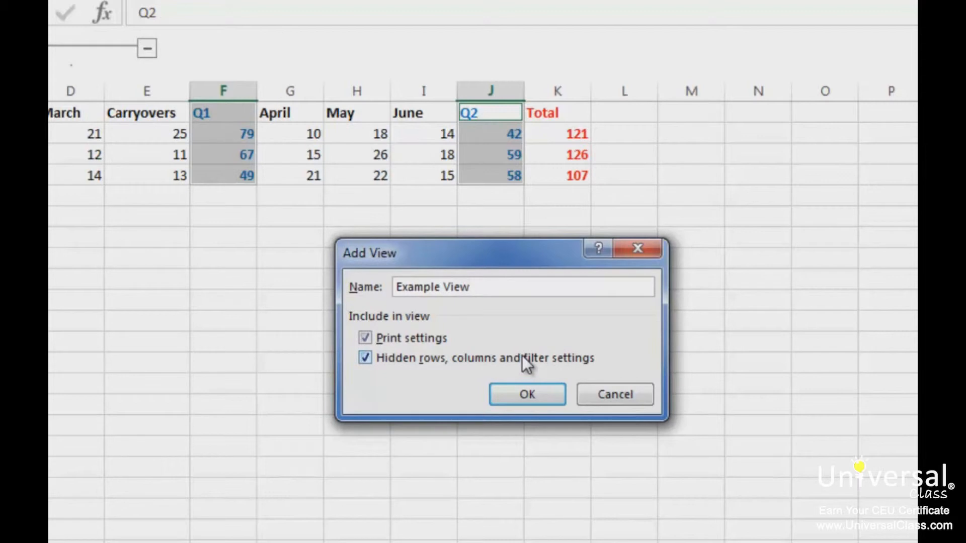
pyautogui.click(420, 338)
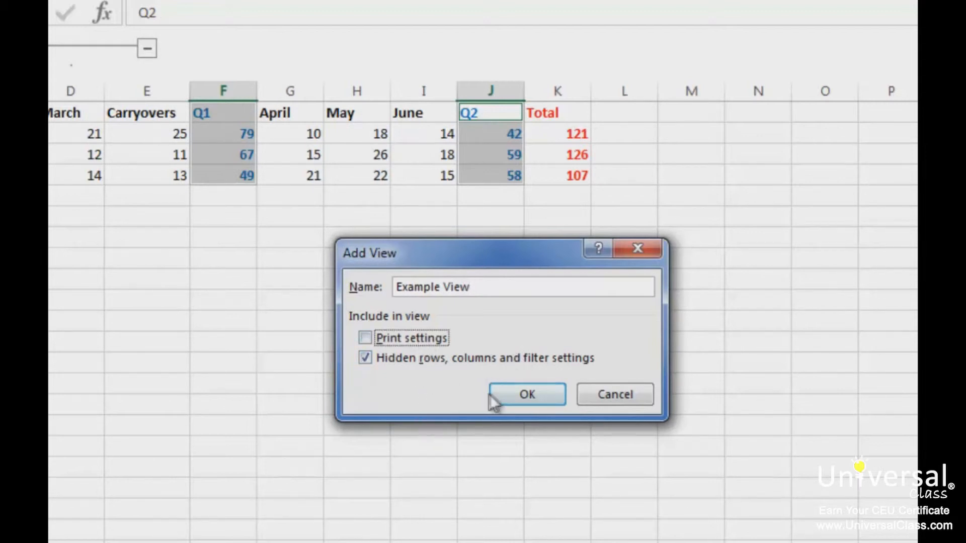
pyautogui.click(544, 400)
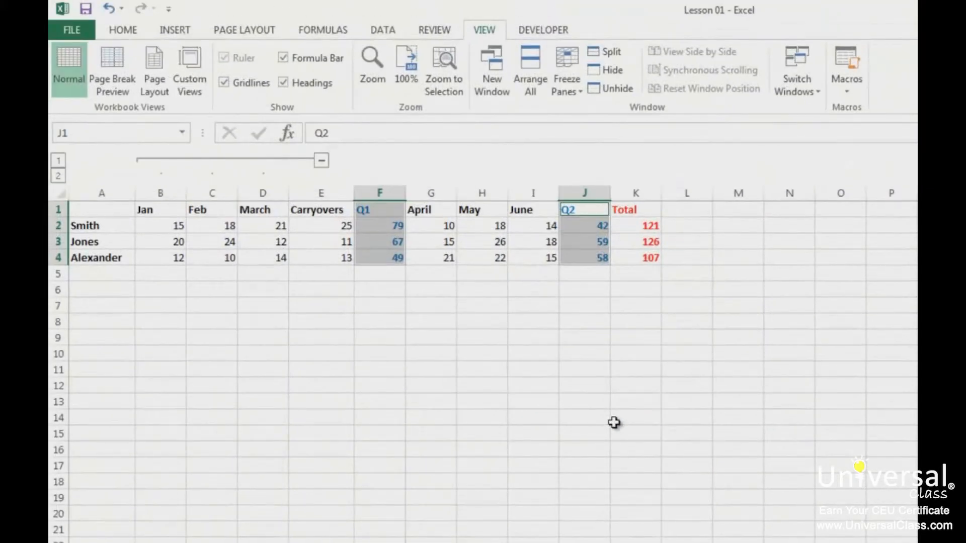
pyautogui.click(189, 83)
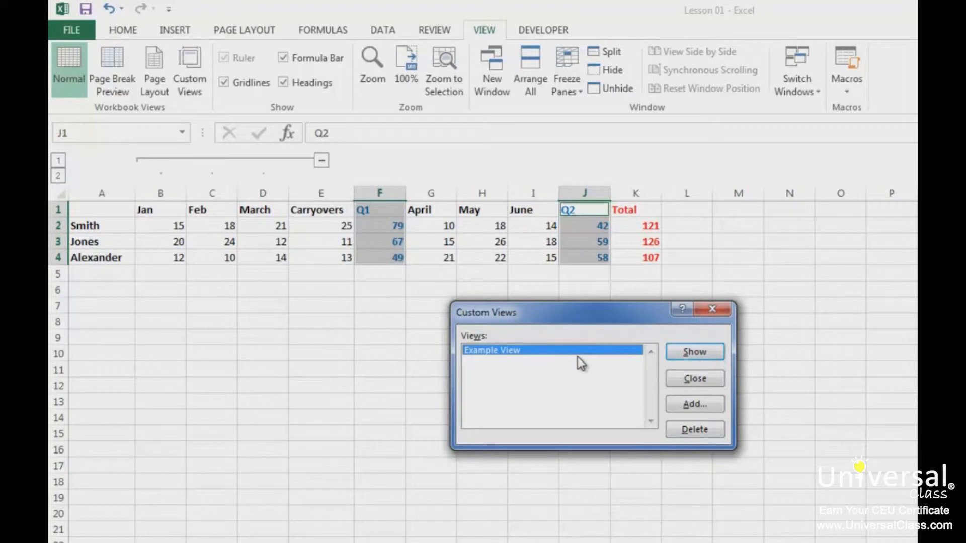
pyautogui.click(705, 355)
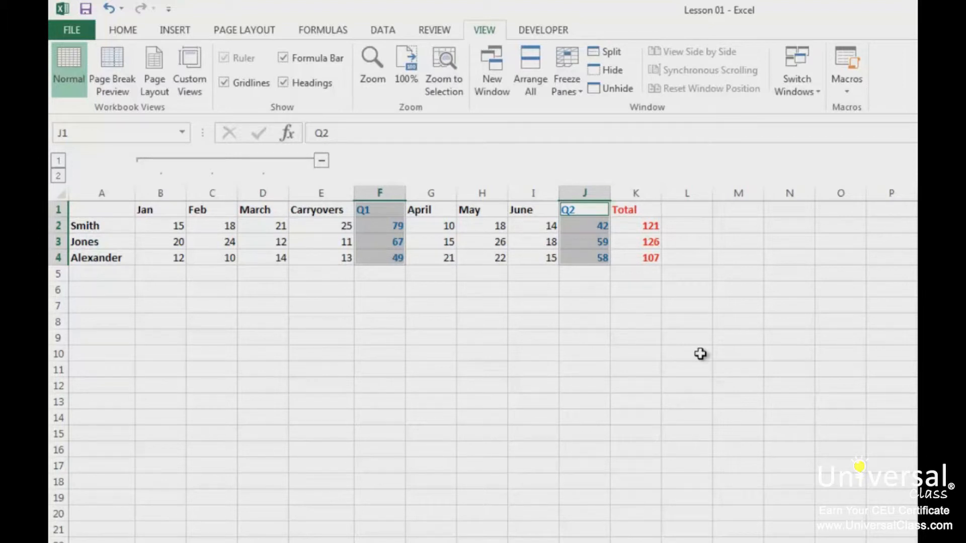
pyautogui.click(190, 76)
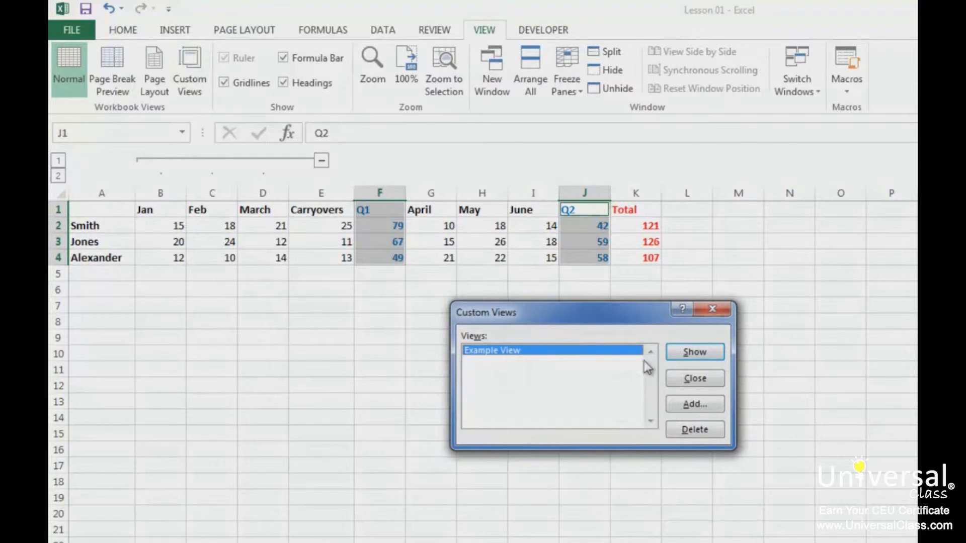
pyautogui.click(709, 352)
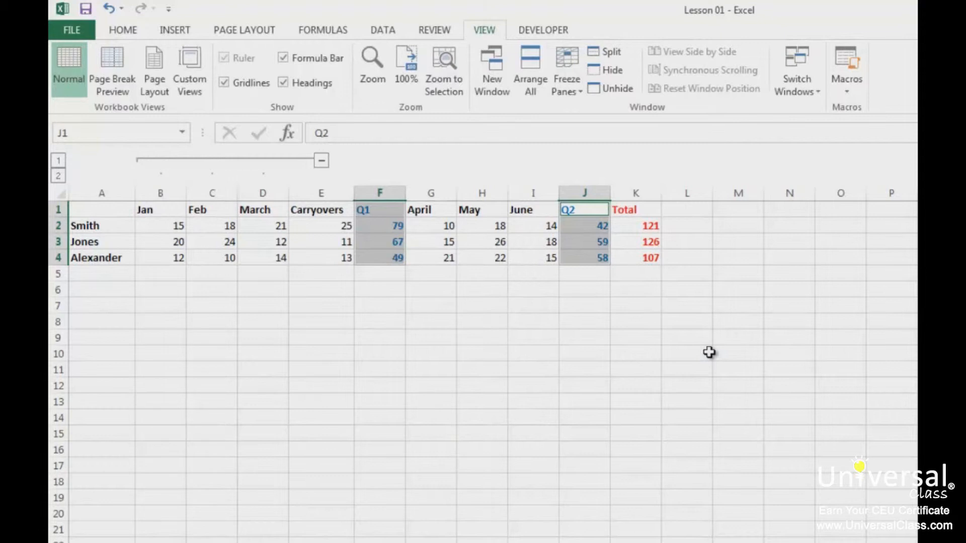
# - Widen columns J and F, then replace 'Example View' with this layout, excluding print settings
pyautogui.moveTo(611, 193); pyautogui.dragTo(687, 193)
pyautogui.moveTo(406, 193); pyautogui.dragTo(457, 199)
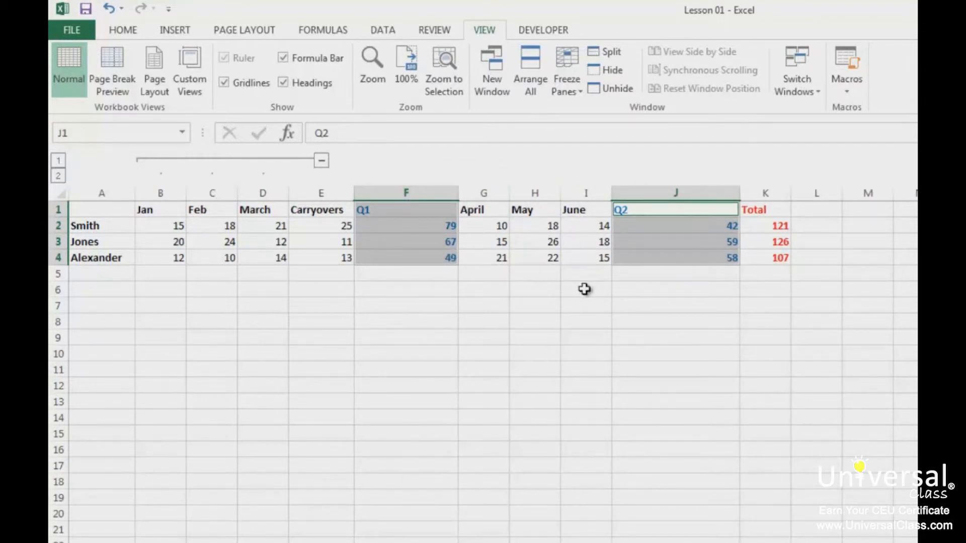
pyautogui.click(189, 71)
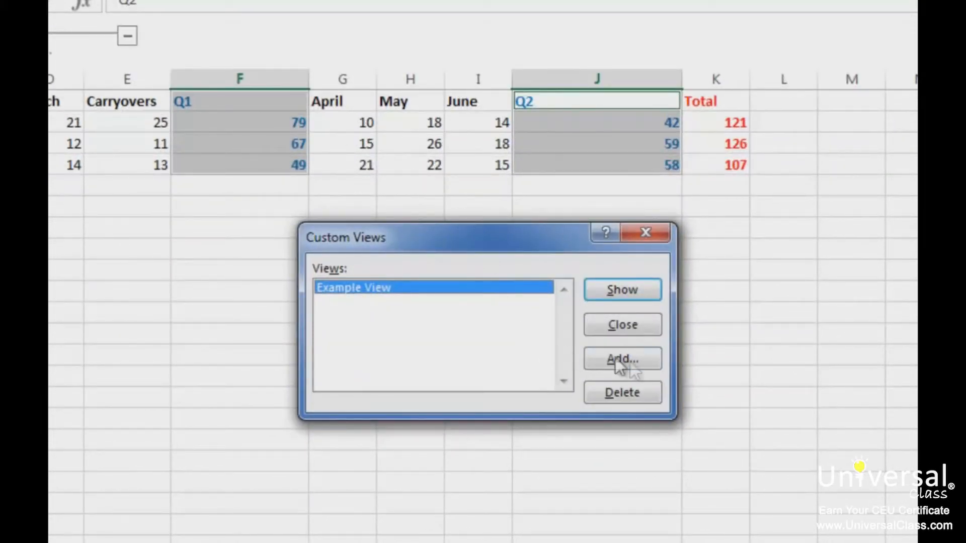
pyautogui.click(628, 361)
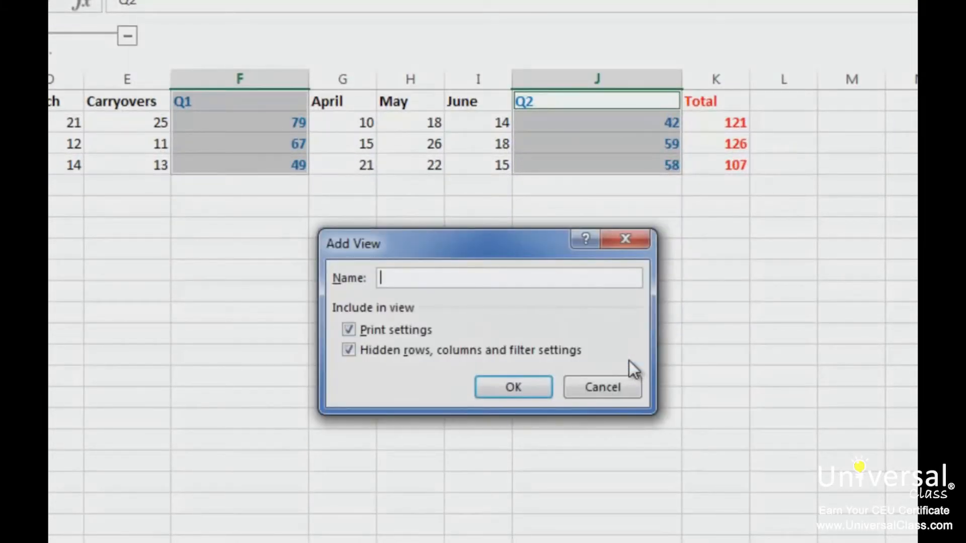
pyautogui.write('Example View')
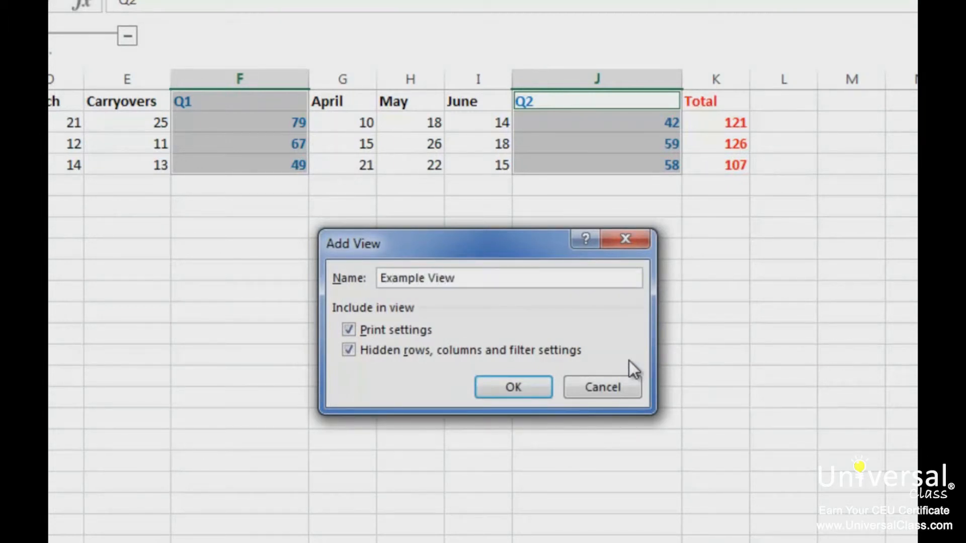
pyautogui.click(404, 330)
pyautogui.click(528, 391)
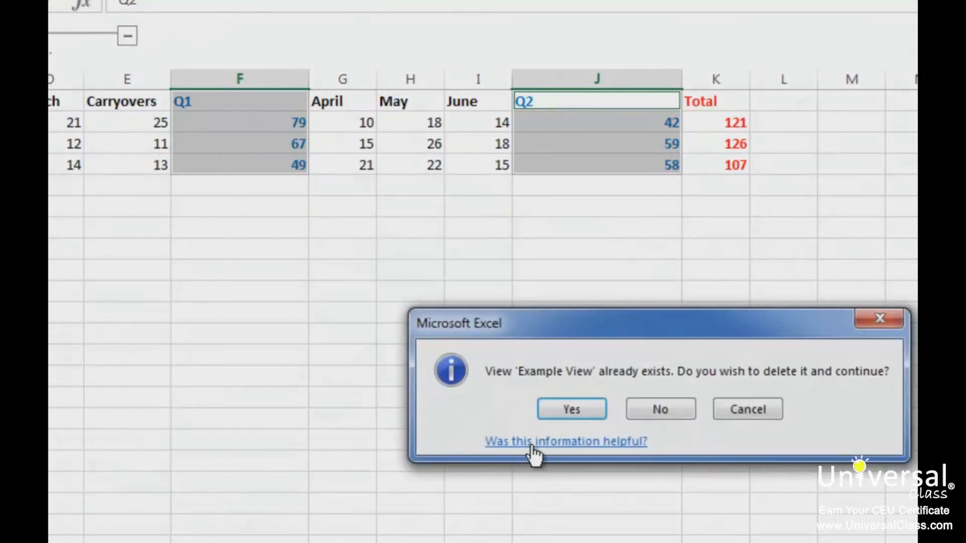
pyautogui.click(571, 409)
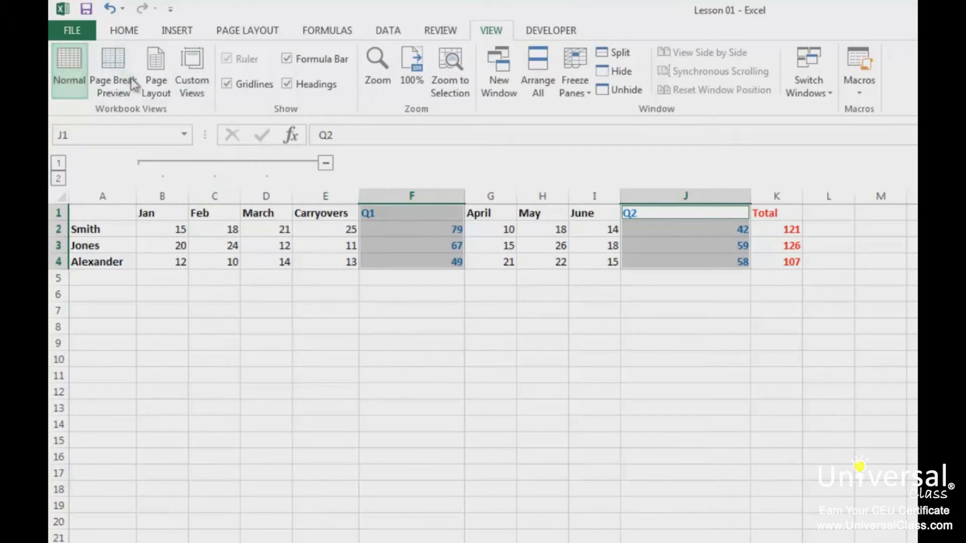
# - Delete the 'Example View' custom view, confirm, and close the Custom Views list
pyautogui.click(192, 76)
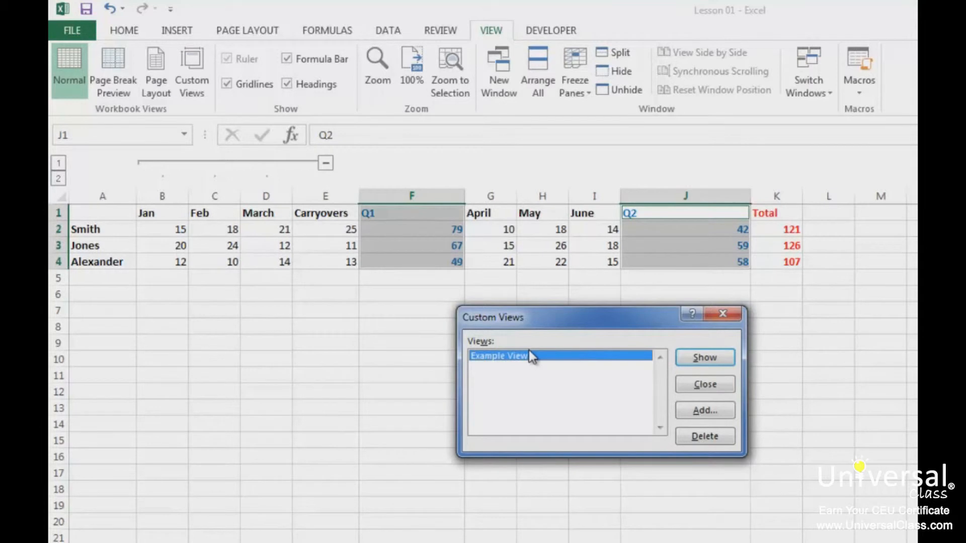
pyautogui.click(719, 439)
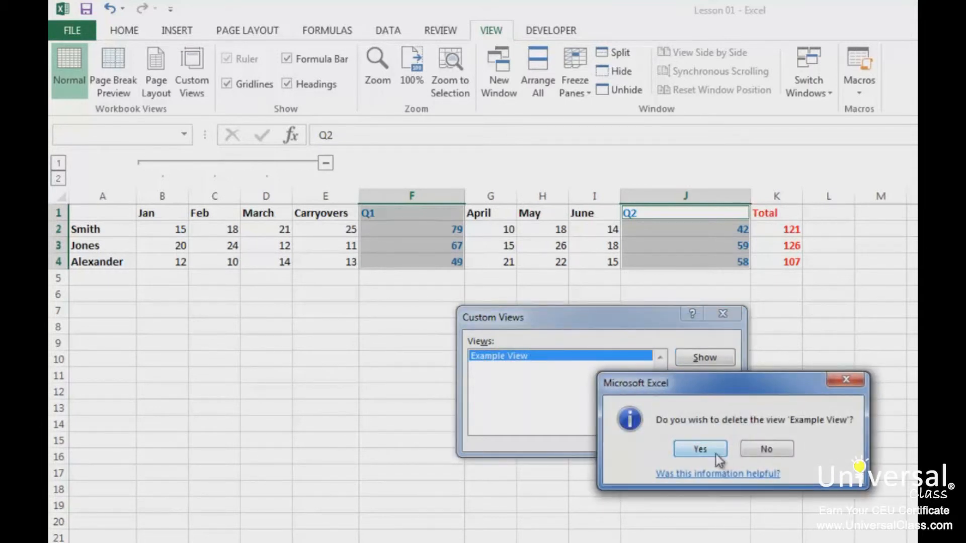
pyautogui.click(701, 449)
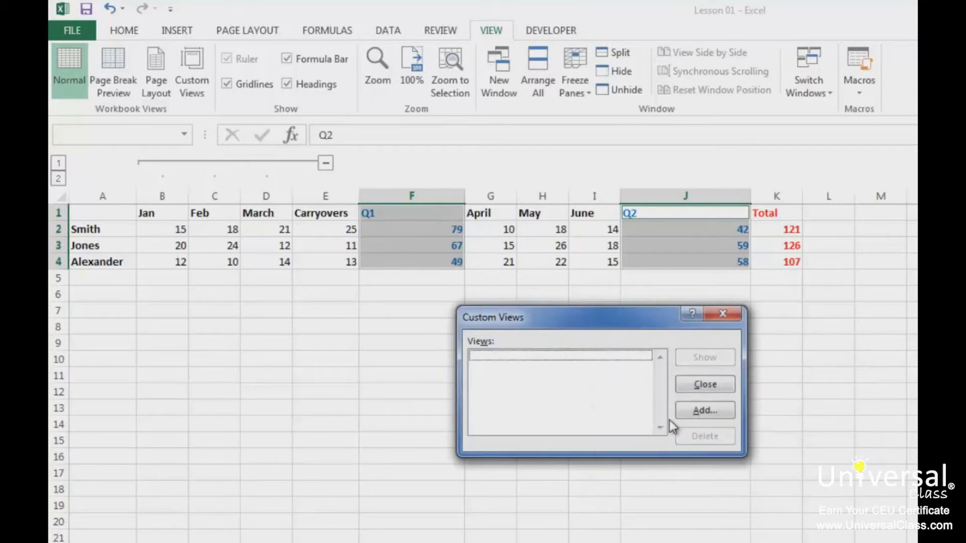
pyautogui.click(716, 389)
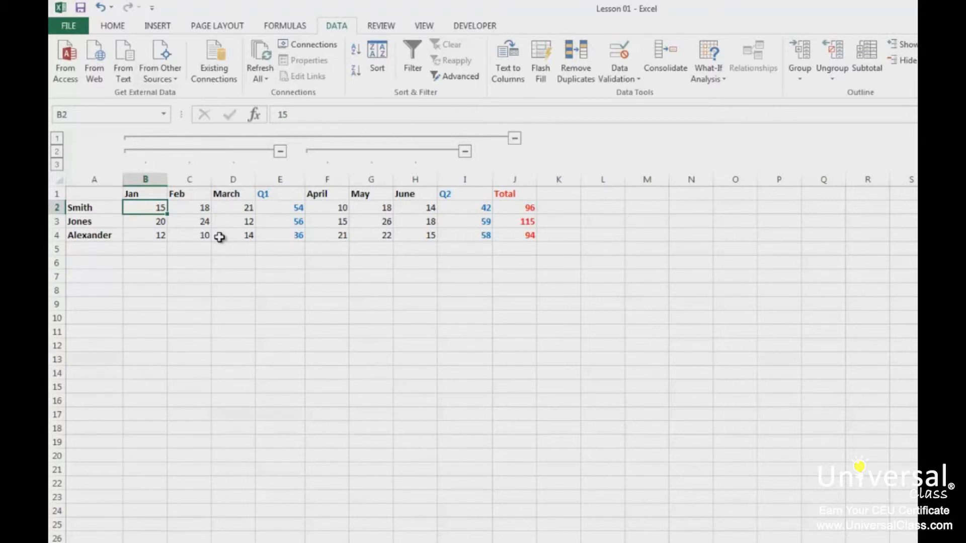
# - Collapse to outline level 2, save it as custom view 'Totals', then expand to level 3
pyautogui.click(58, 153)
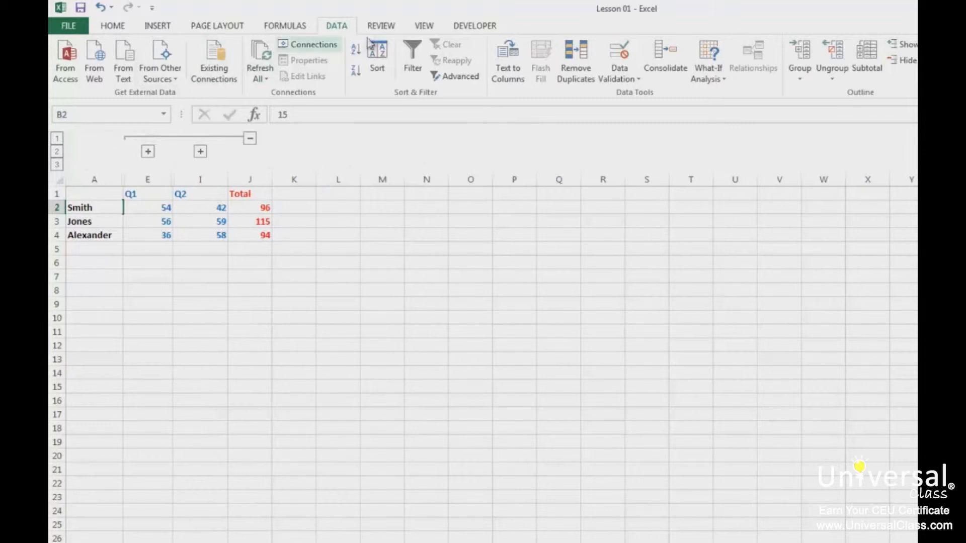
pyautogui.click(424, 25)
pyautogui.click(171, 75)
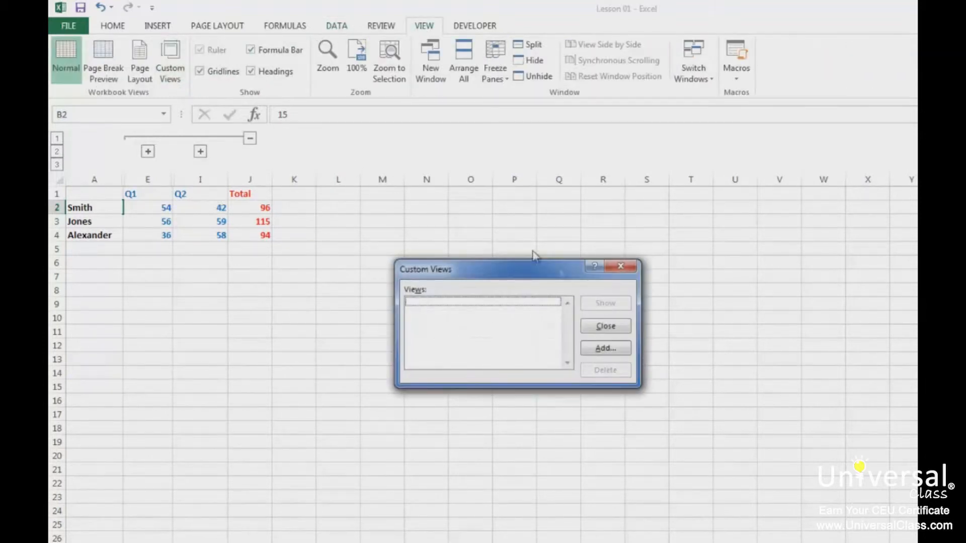
pyautogui.click(606, 349)
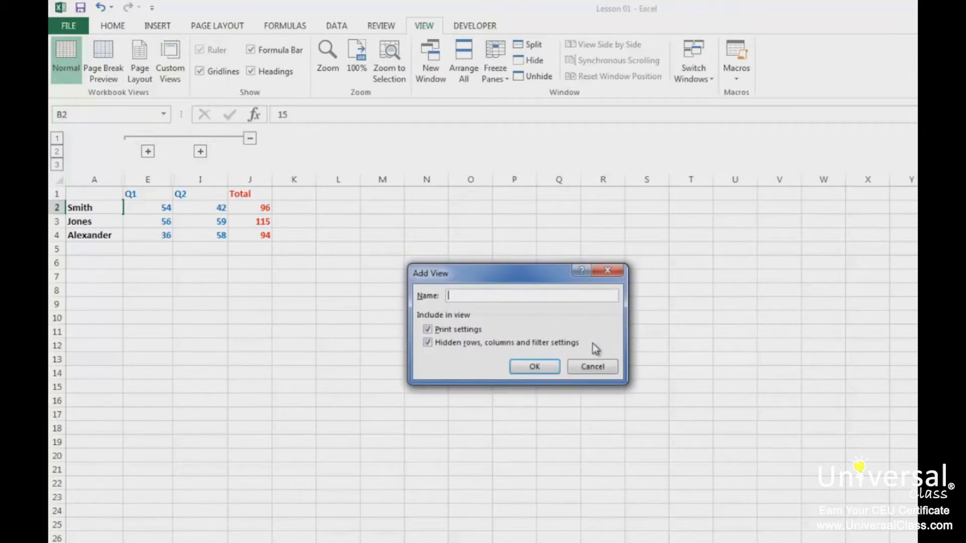
pyautogui.write('Totals')
pyautogui.click(523, 368)
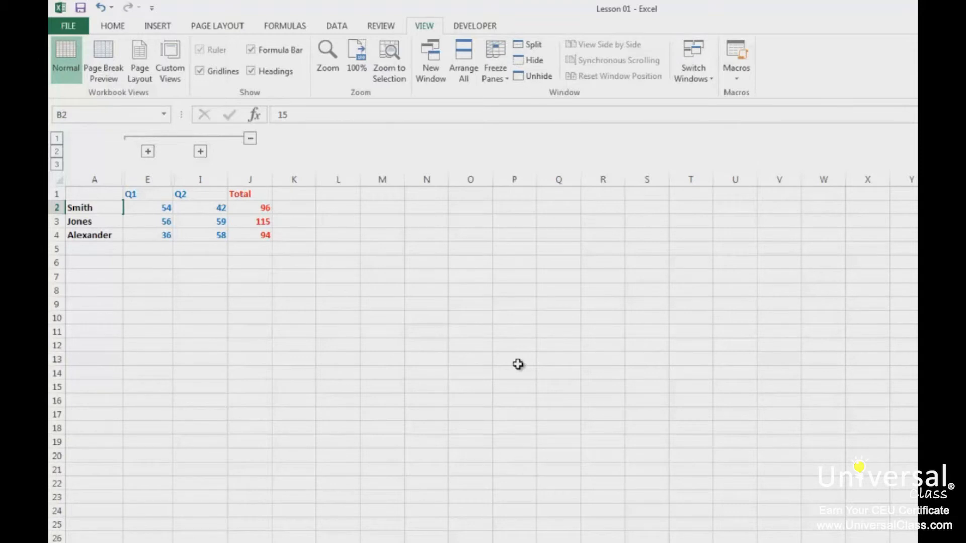
pyautogui.click(57, 166)
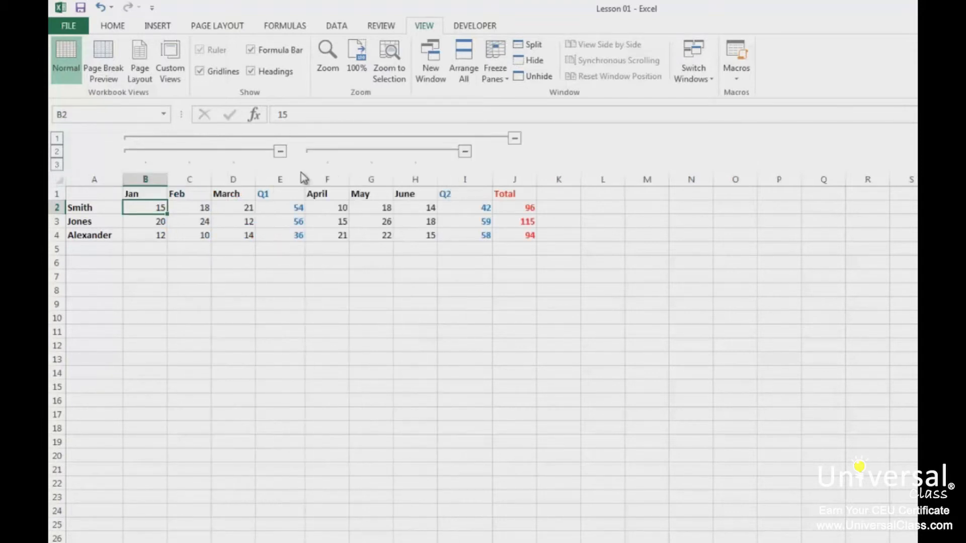
# - Show the 'Totals' custom view, hiding the monthly columns
pyautogui.click(171, 76)
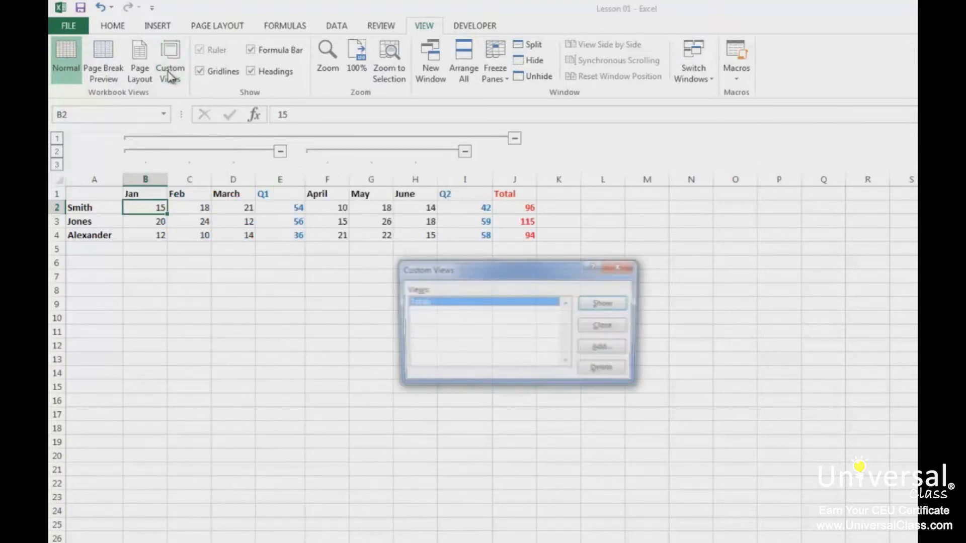
pyautogui.click(611, 304)
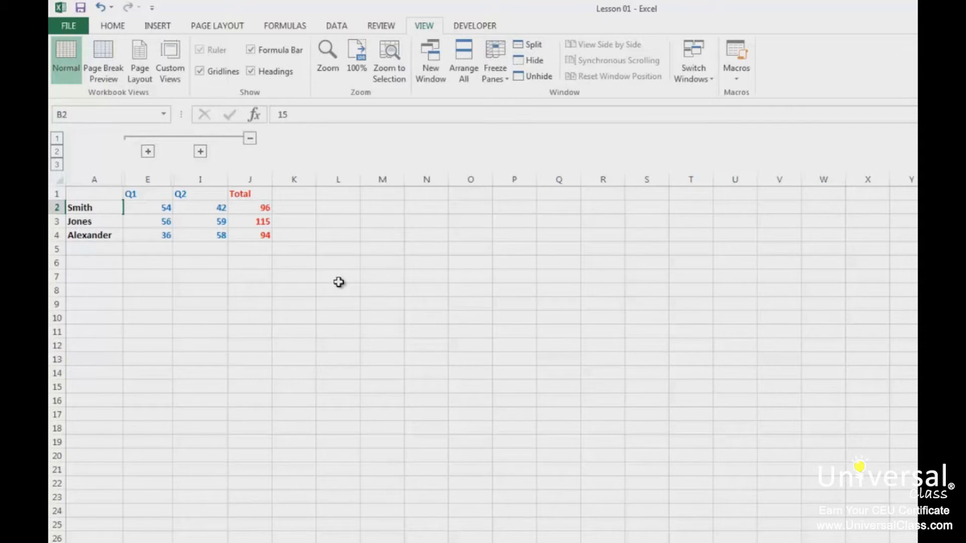
# - Add Custom Views from the View Tab commands to the Quick Access Toolbar and test its icon
pyautogui.click(152, 7)
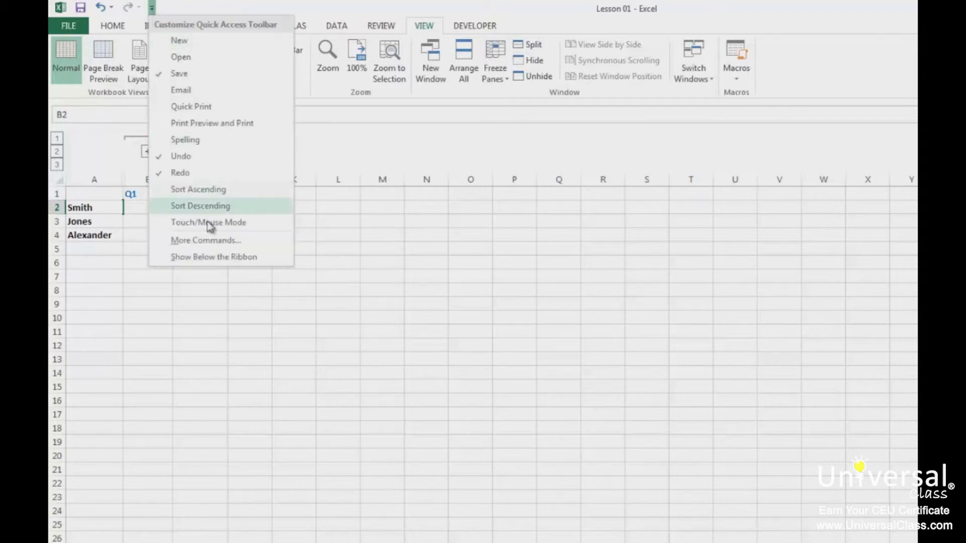
pyautogui.click(204, 240)
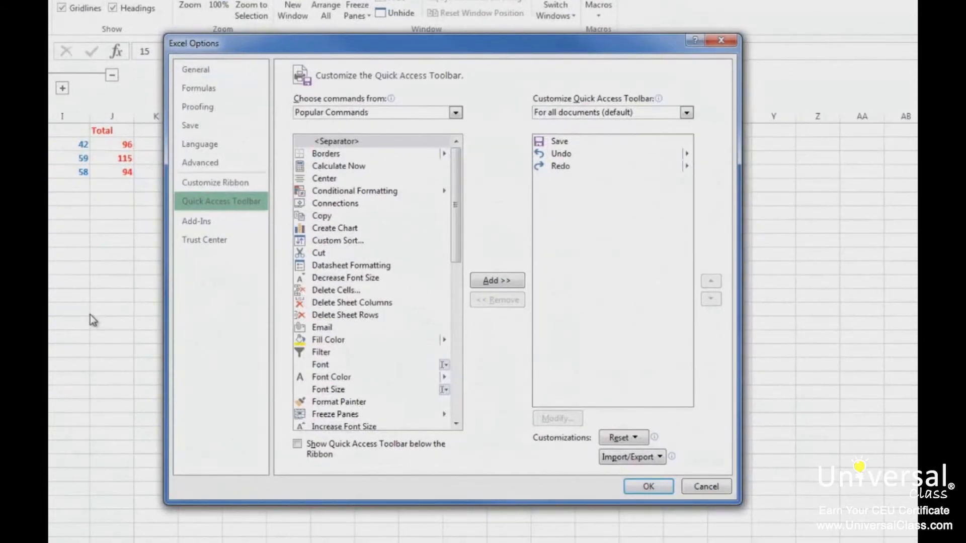
pyautogui.click(331, 113)
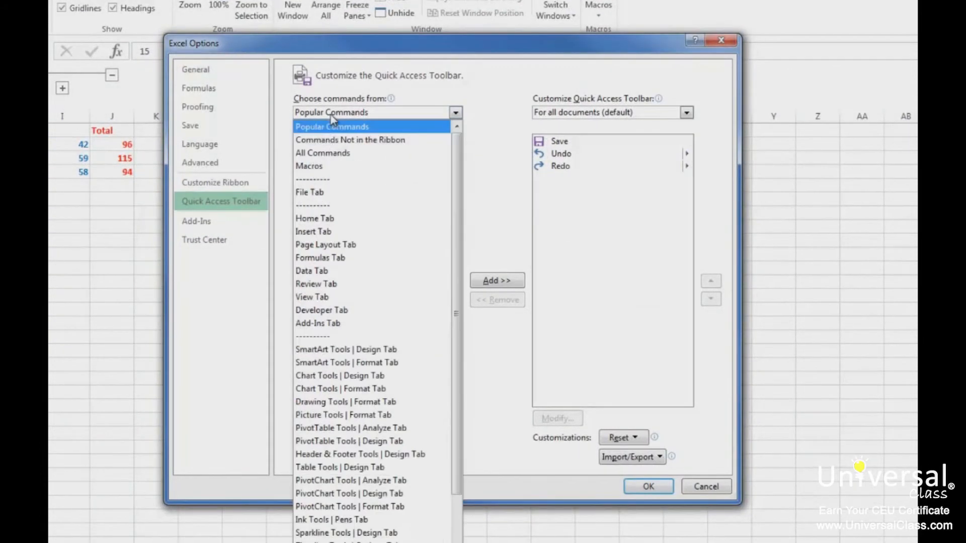
pyautogui.click(326, 298)
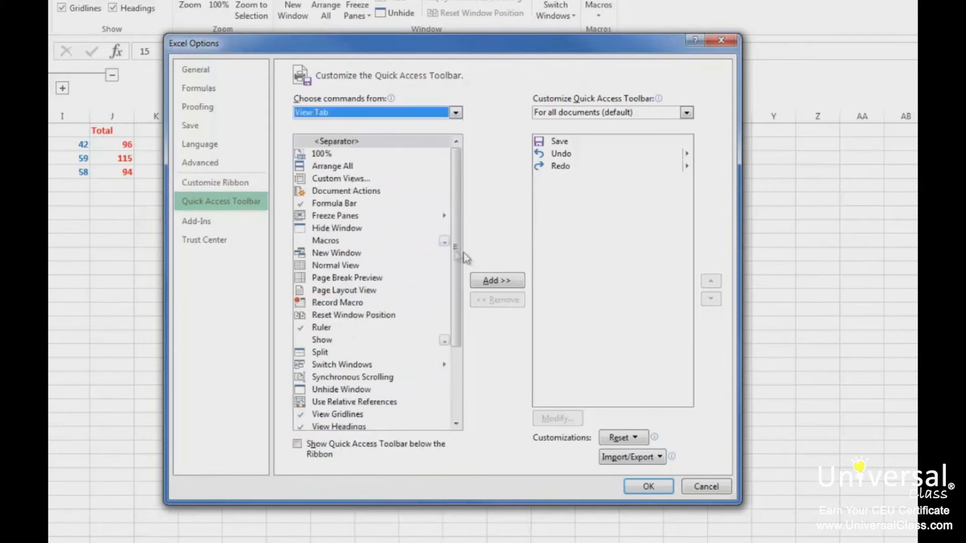
pyautogui.click(362, 180)
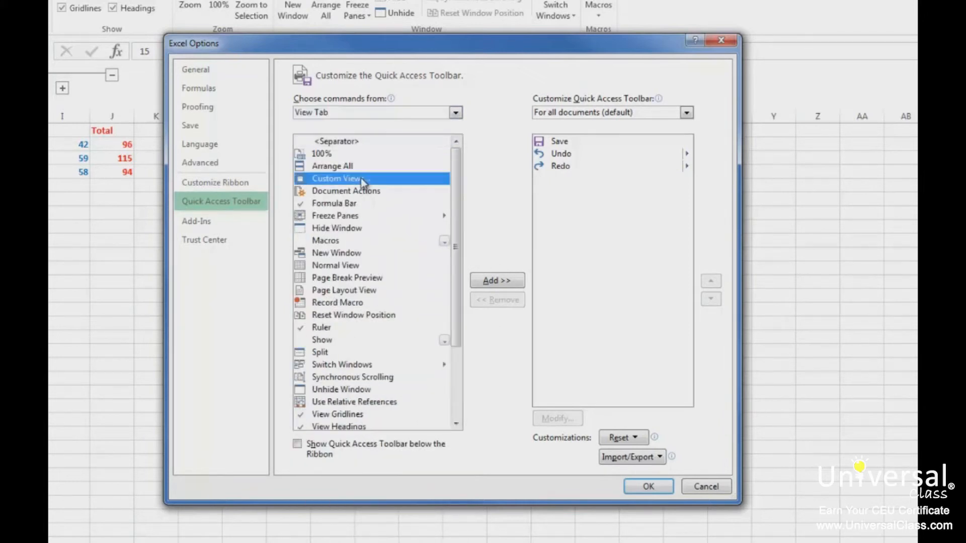
pyautogui.click(511, 285)
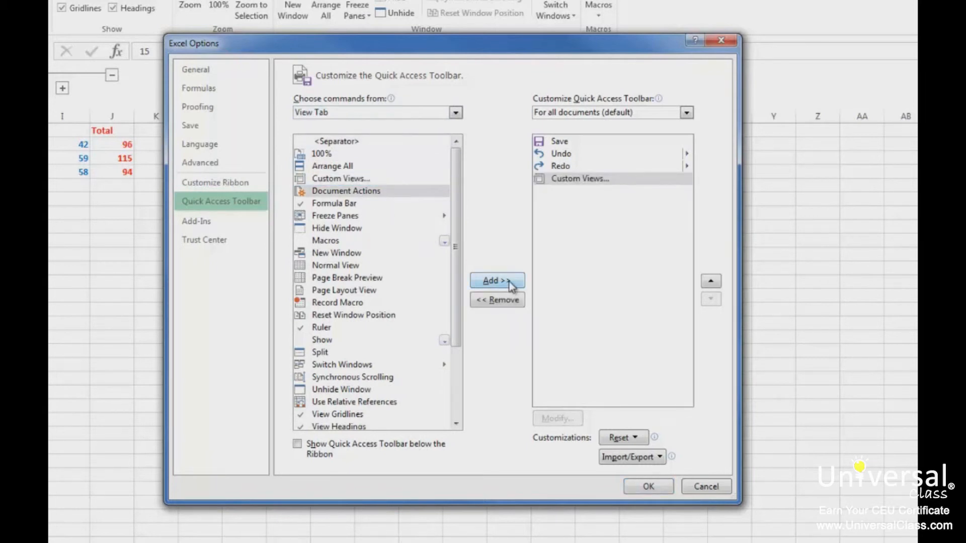
pyautogui.click(648, 484)
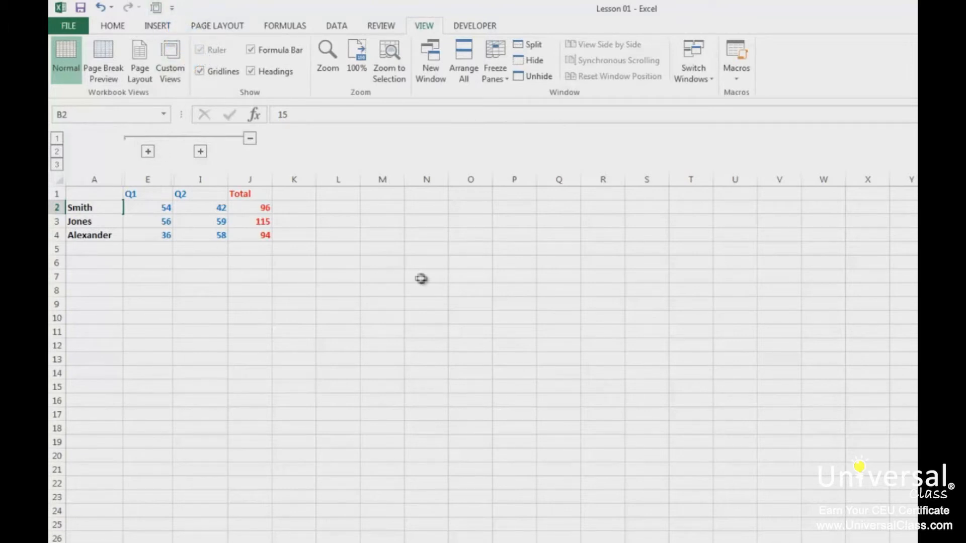
pyautogui.click(156, 8)
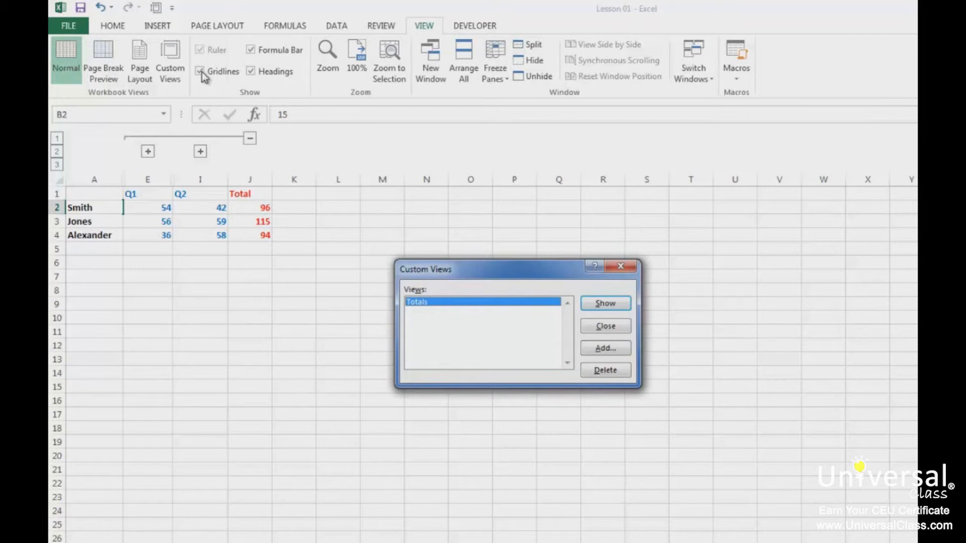
pyautogui.click(615, 328)
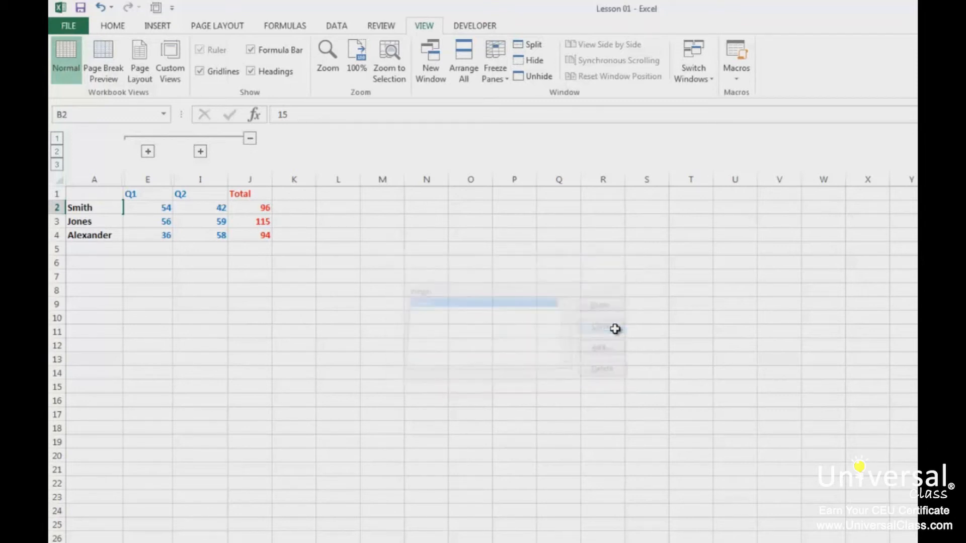